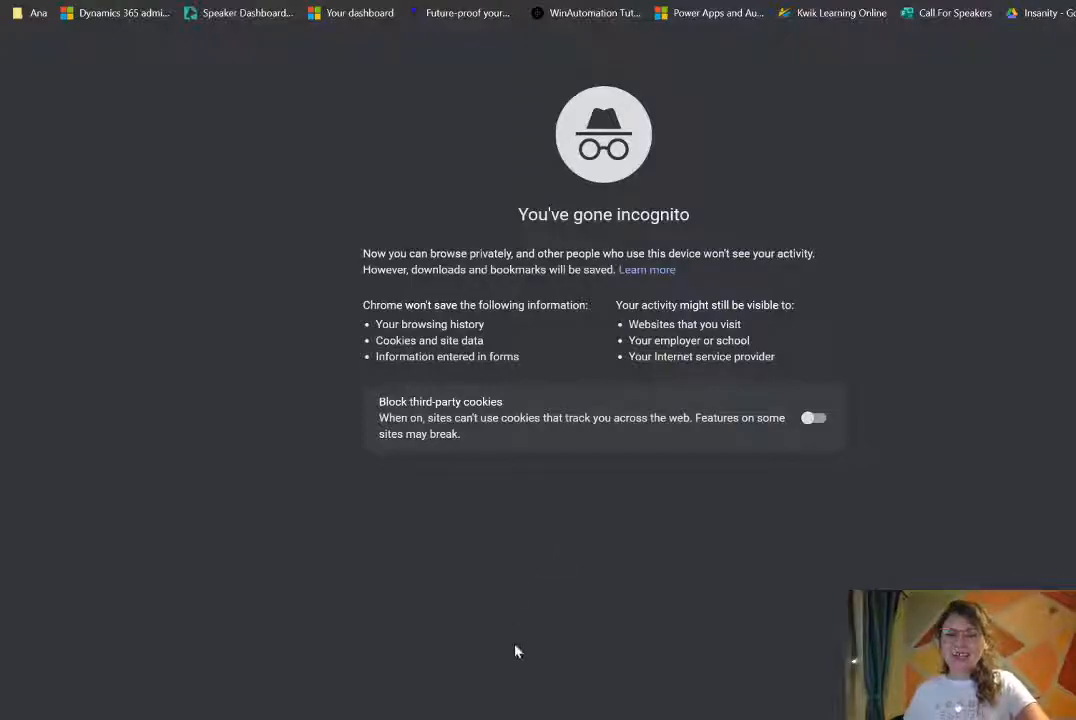
- Go to trials.dynamics.com and start the Customer Engagement trial sign-up as a non-partner
{"action": "mouse_move", "coordinate": [534, 716]}
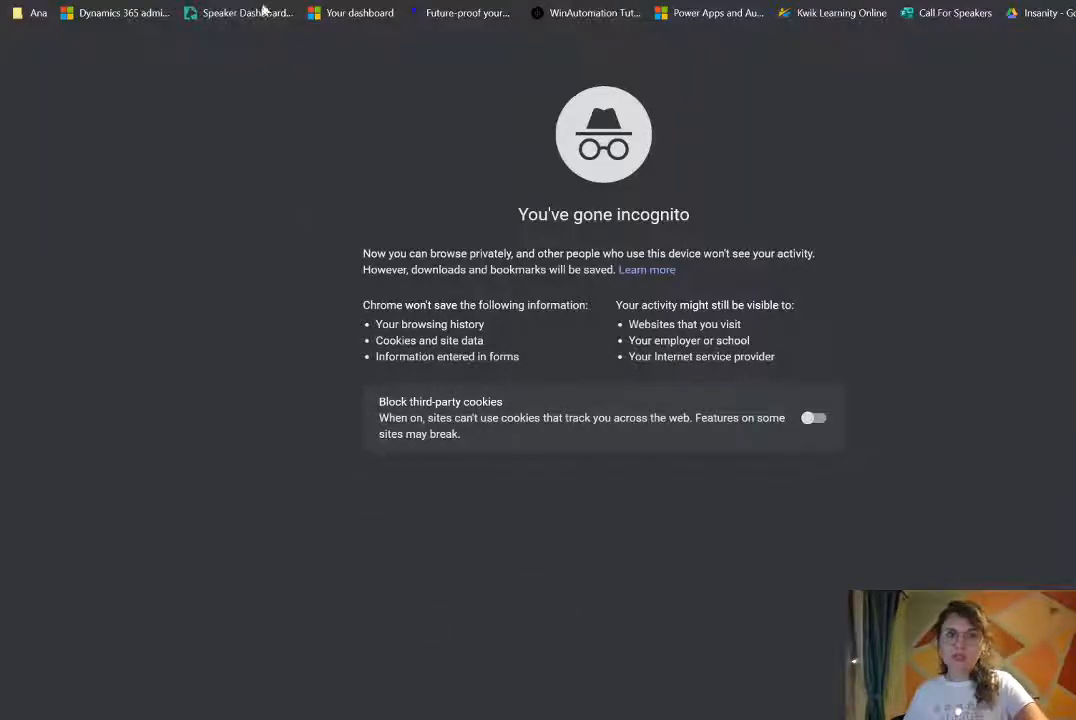
{"action": "type", "text": "tr"}
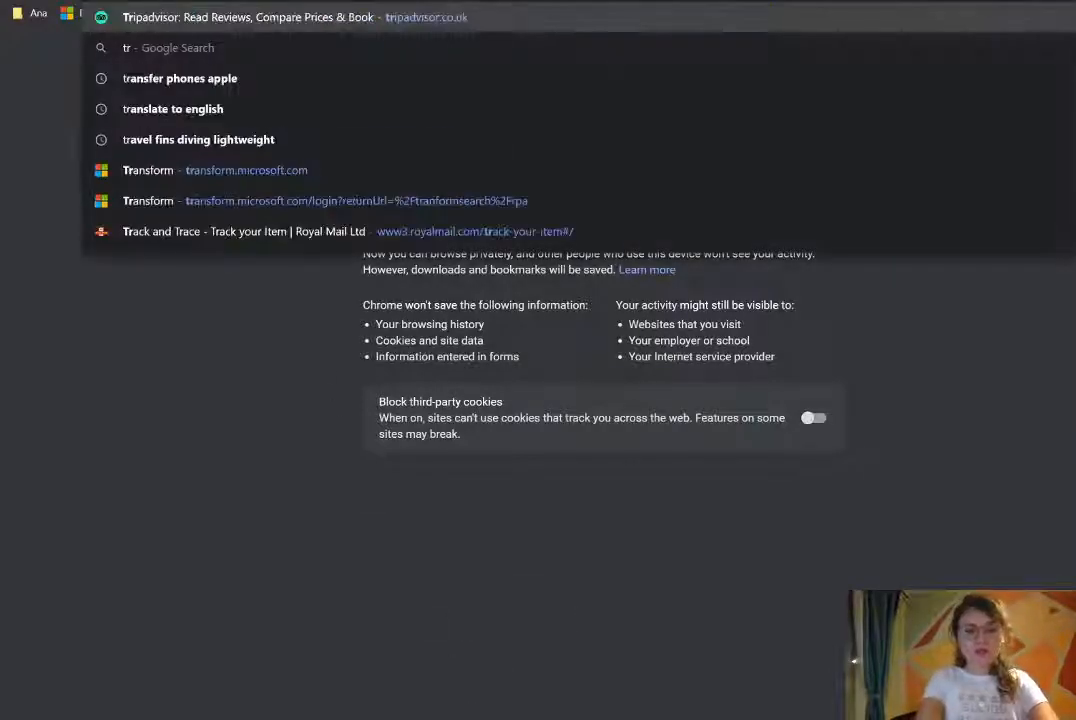
{"action": "type", "text": "ials.dy"}
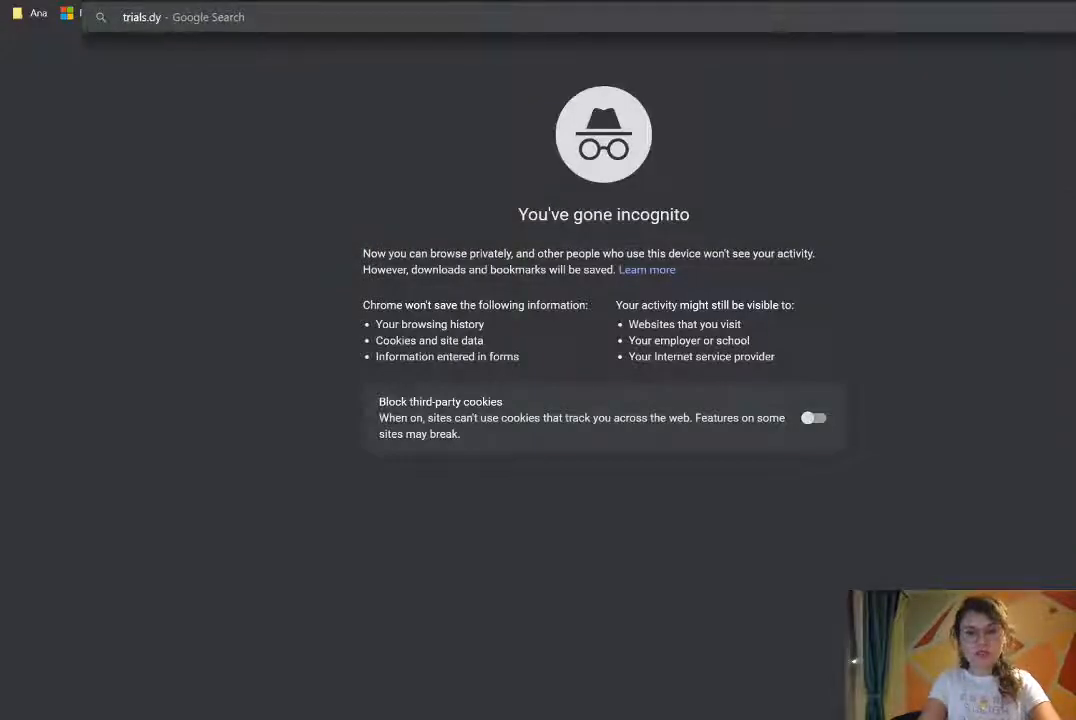
{"action": "type", "text": "namics.com"}
{"action": "key", "text": "Return"}
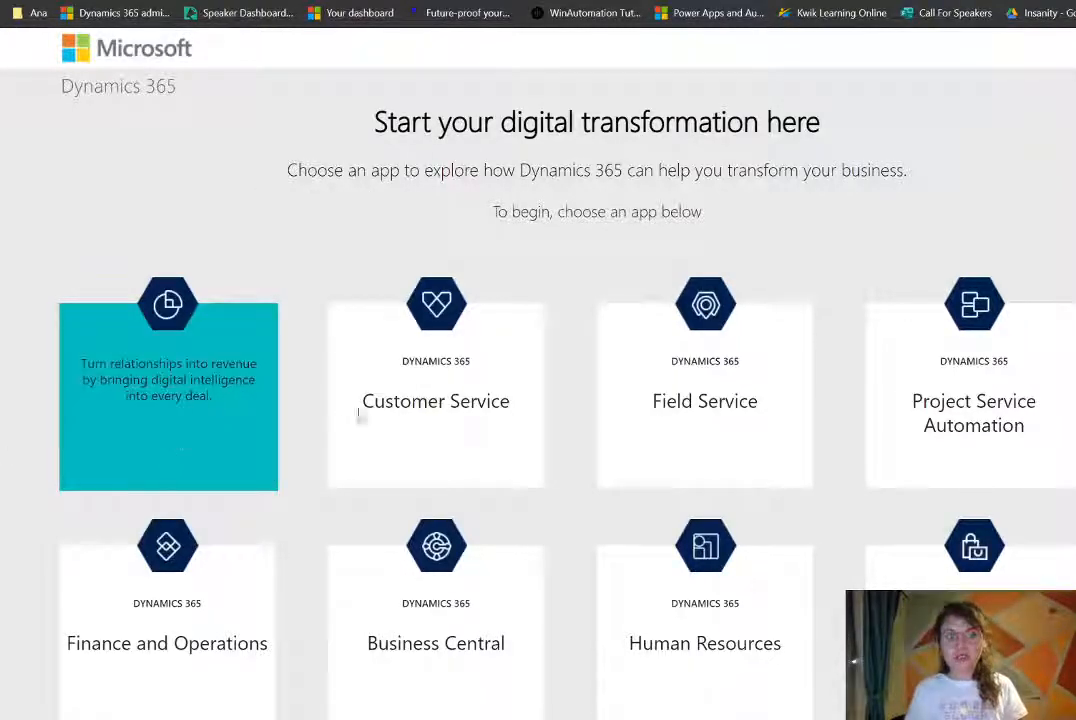
{"action": "scroll", "coordinate": [1070, 235], "scroll_direction": "down", "scroll_amount": 5}
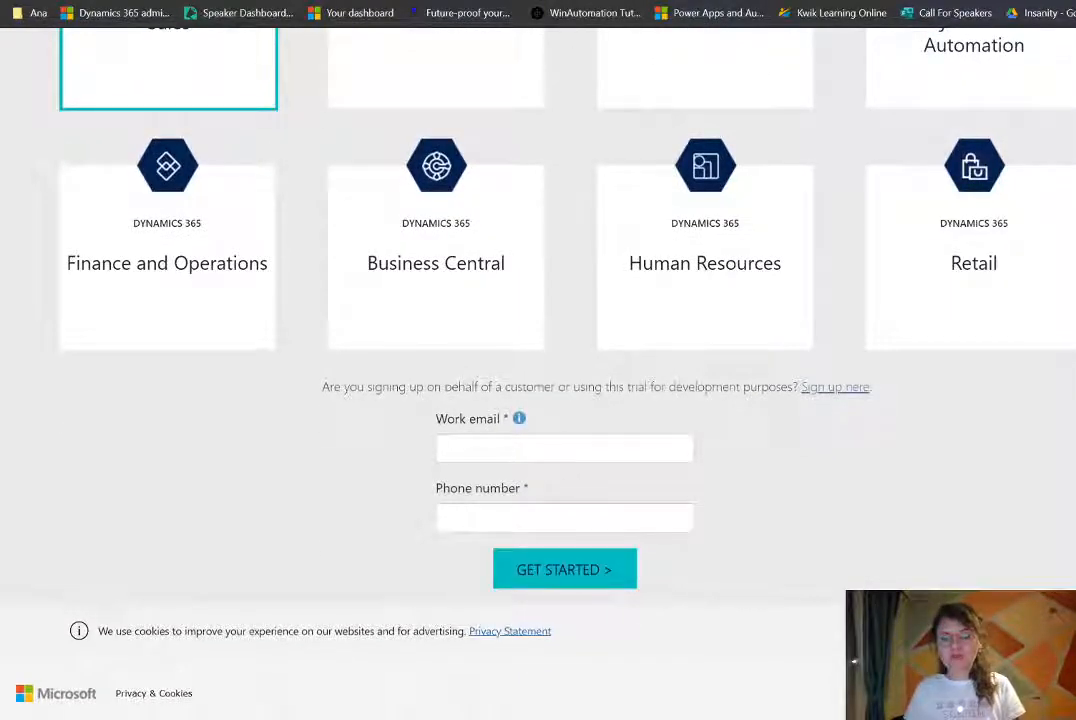
{"action": "left_click", "coordinate": [838, 392]}
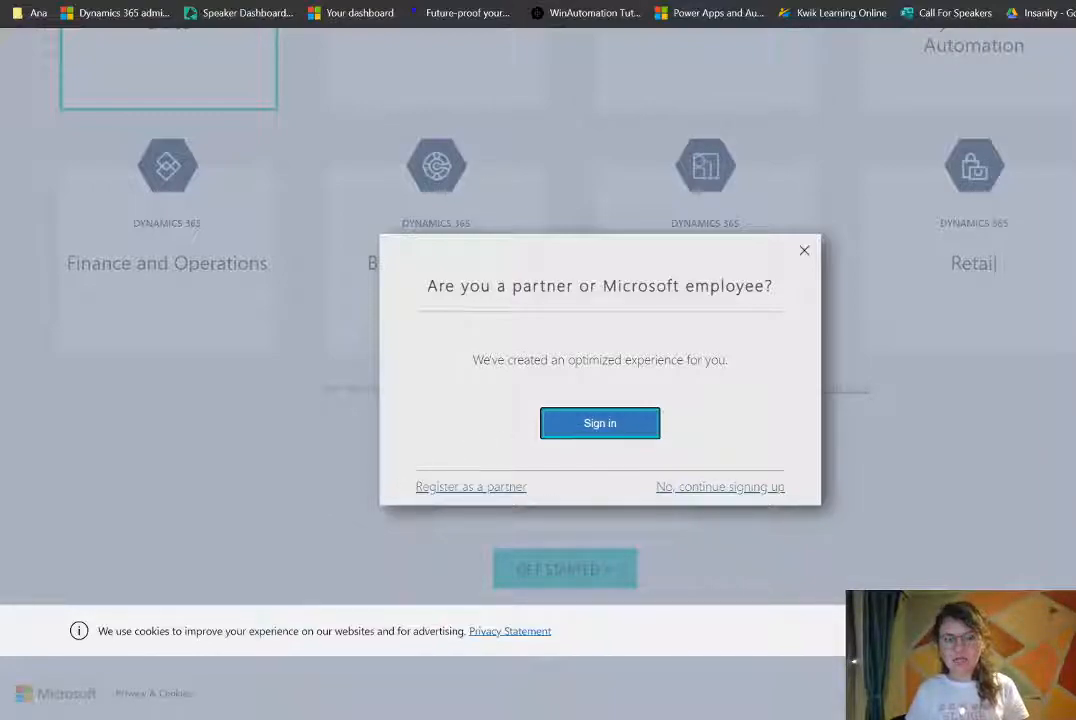
{"action": "left_click", "coordinate": [696, 489]}
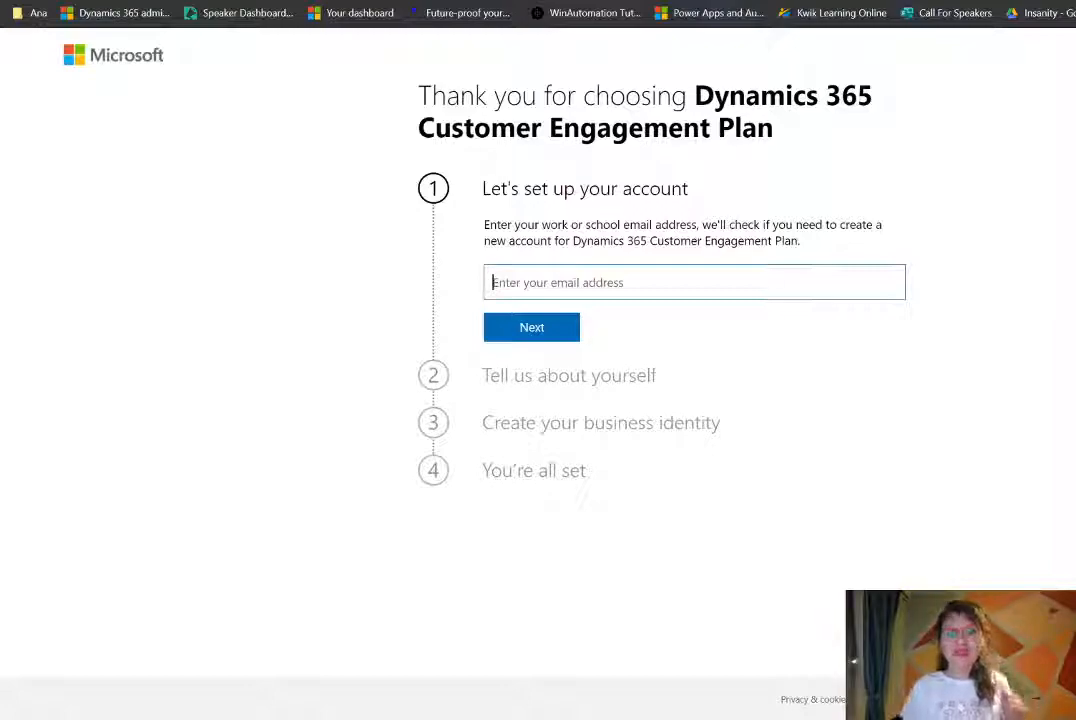
- Use the saved work email and begin creating a new account
{"action": "key", "text": "Down"}
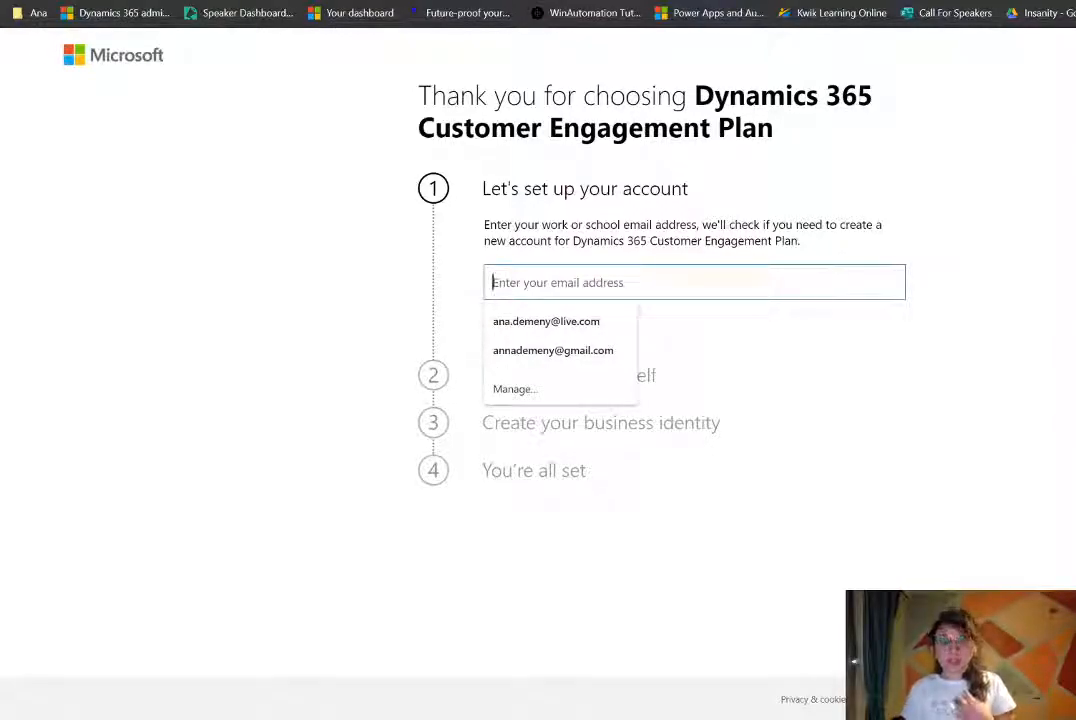
{"action": "left_click", "coordinate": [592, 323]}
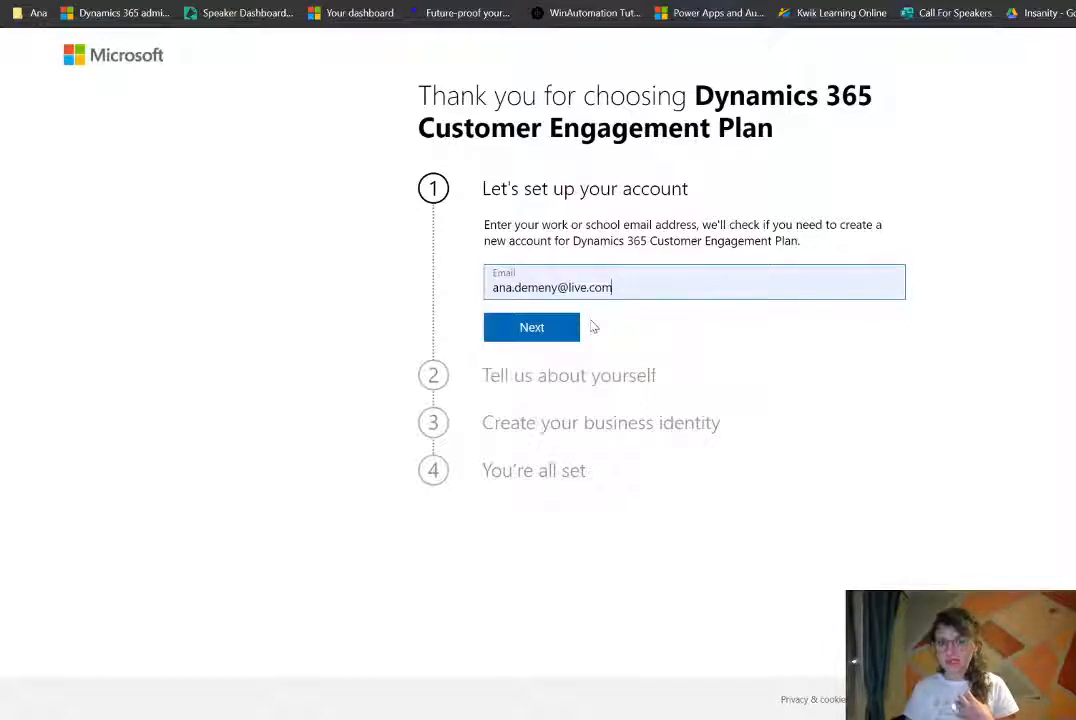
{"action": "left_click", "coordinate": [557, 336]}
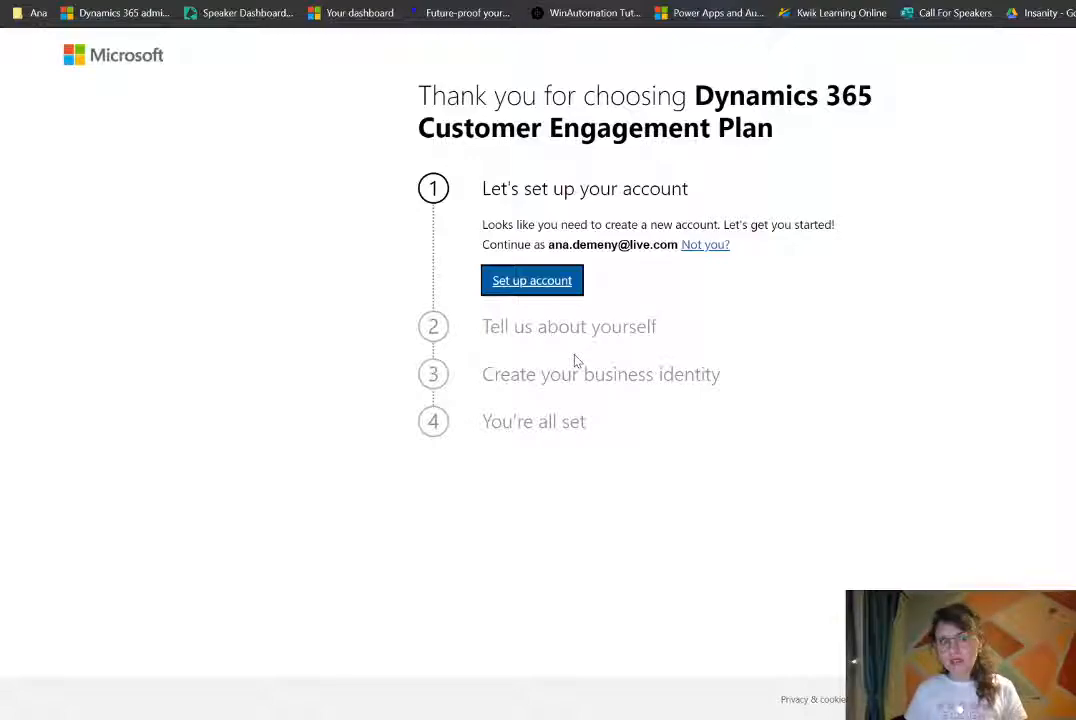
{"action": "left_click", "coordinate": [536, 281]}
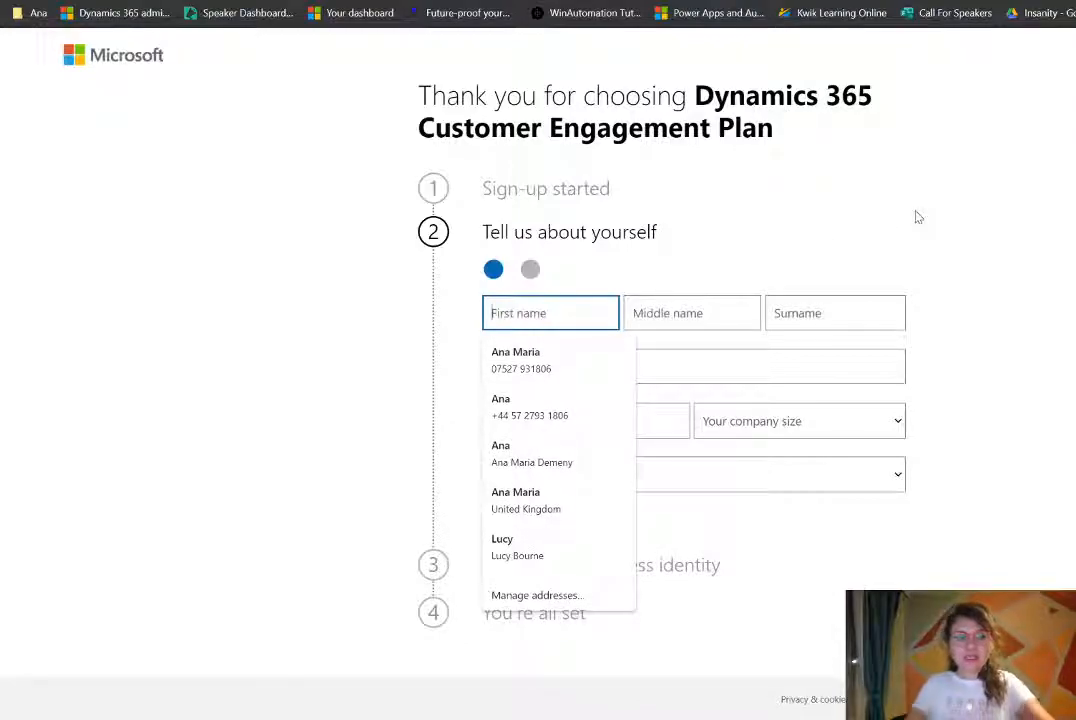
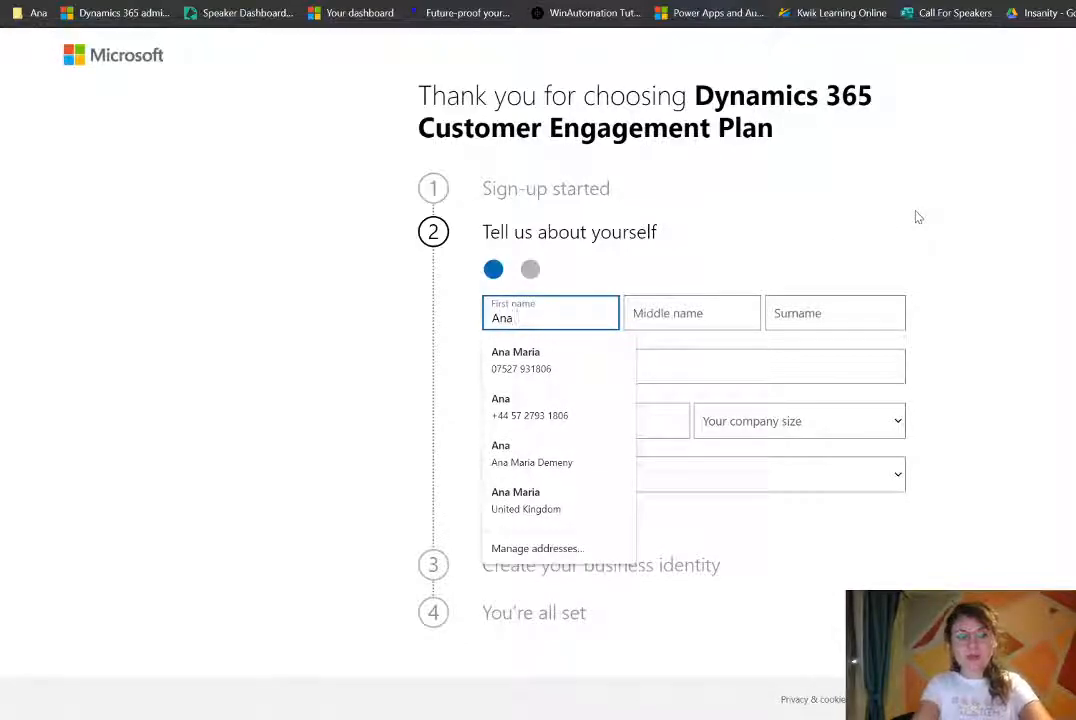
- Enter the first name and surname, moving the surname into the correct field
{"action": "key", "text": "Tab"}
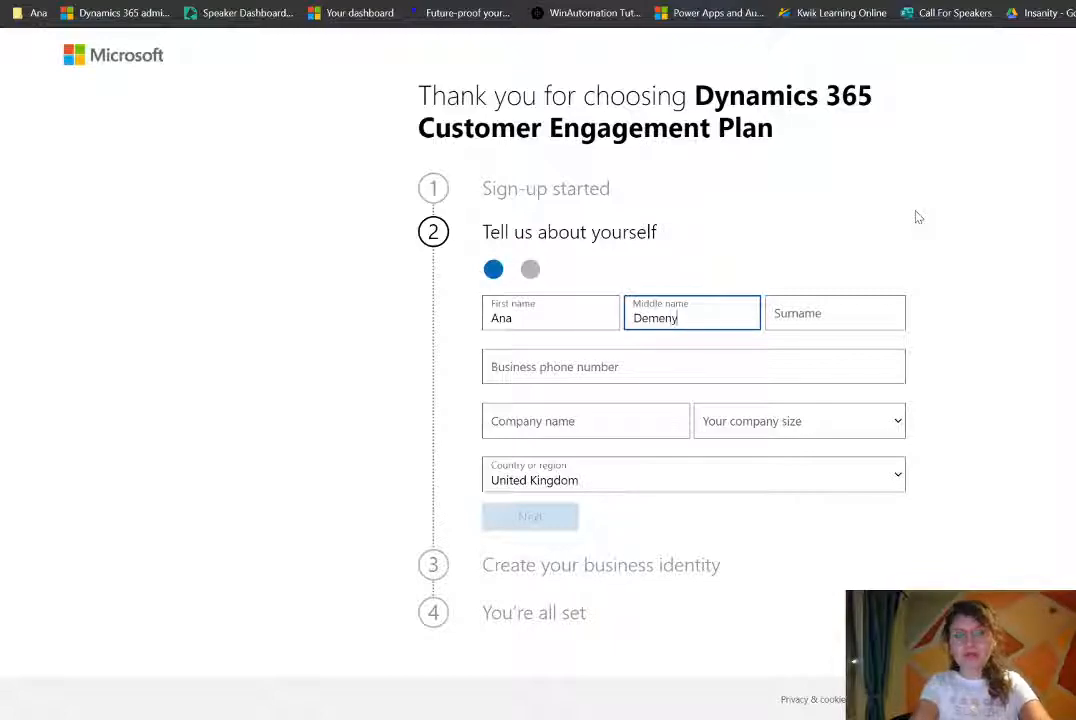
{"action": "key", "text": "ctrl+a"}
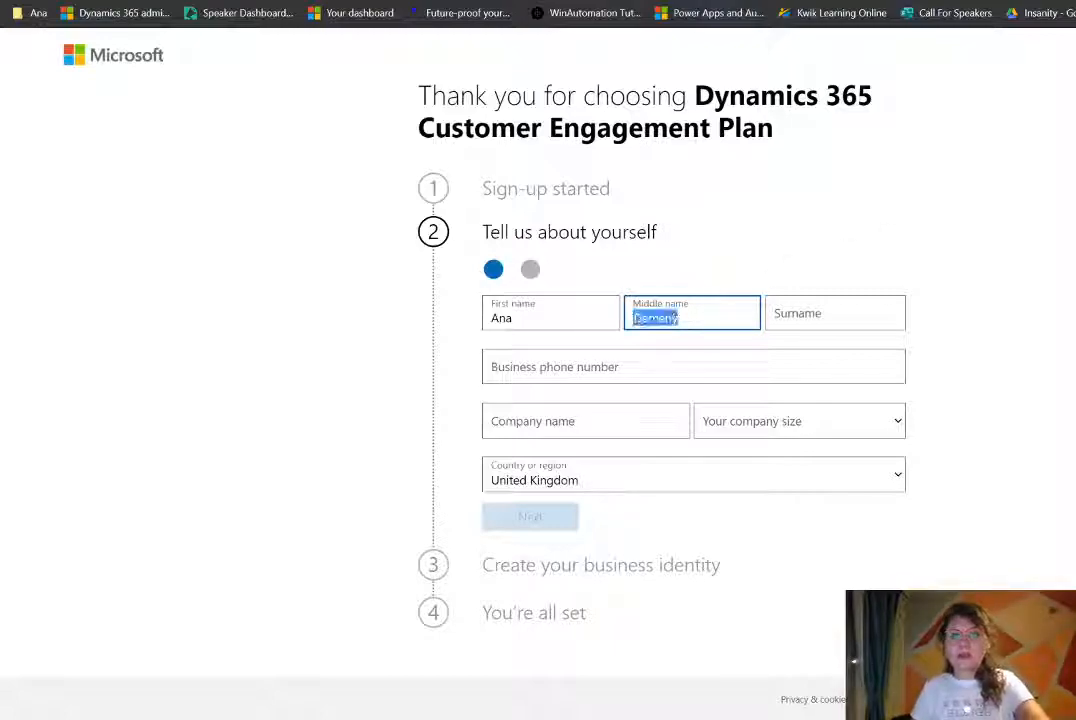
{"action": "key", "text": "ctrl+x"}
{"action": "key", "text": "Tab"}
{"action": "key", "text": "ctrl+v"}
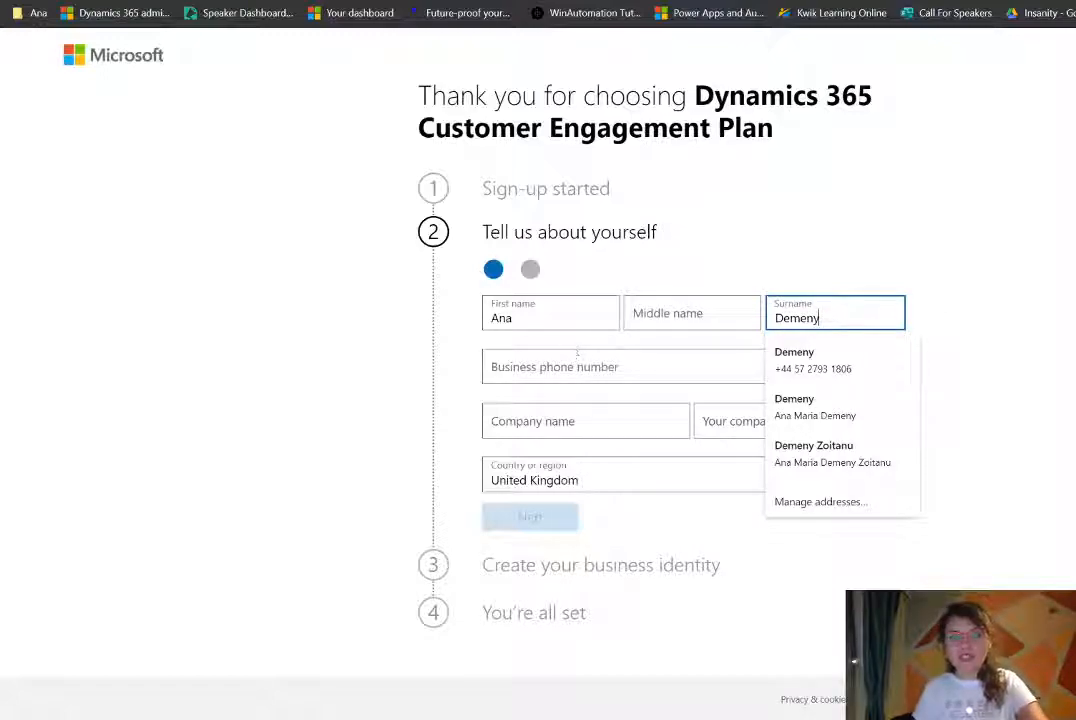
- Enter the business phone number, company name RPAFTW and company size 10-24 people
{"action": "key", "text": "Tab"}
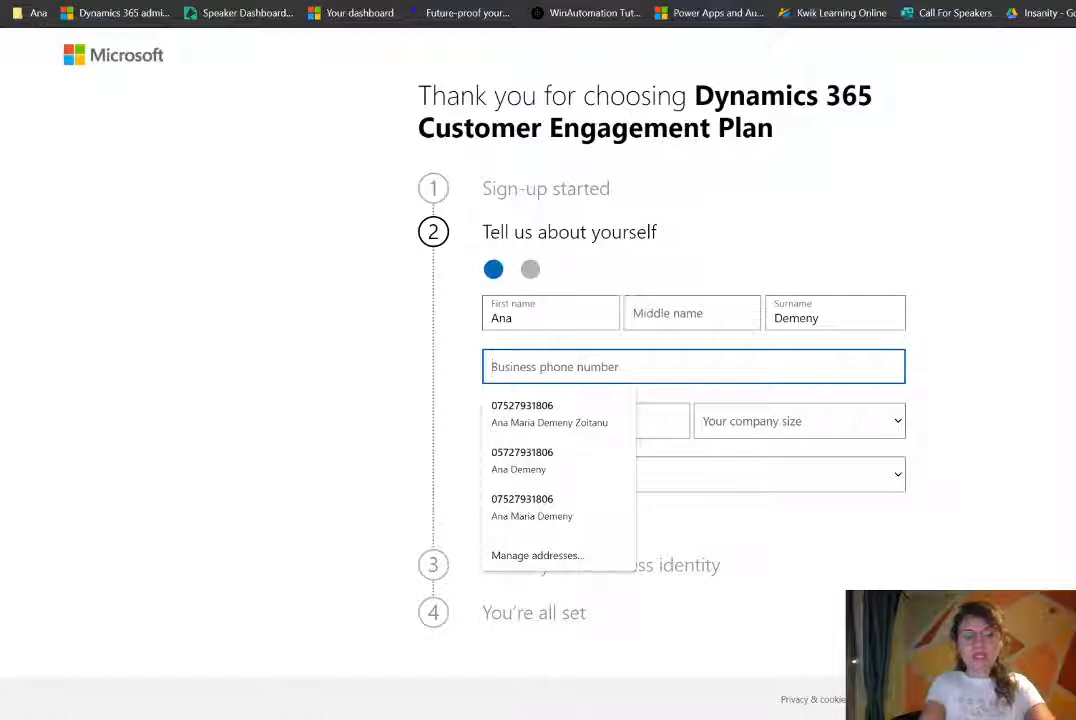
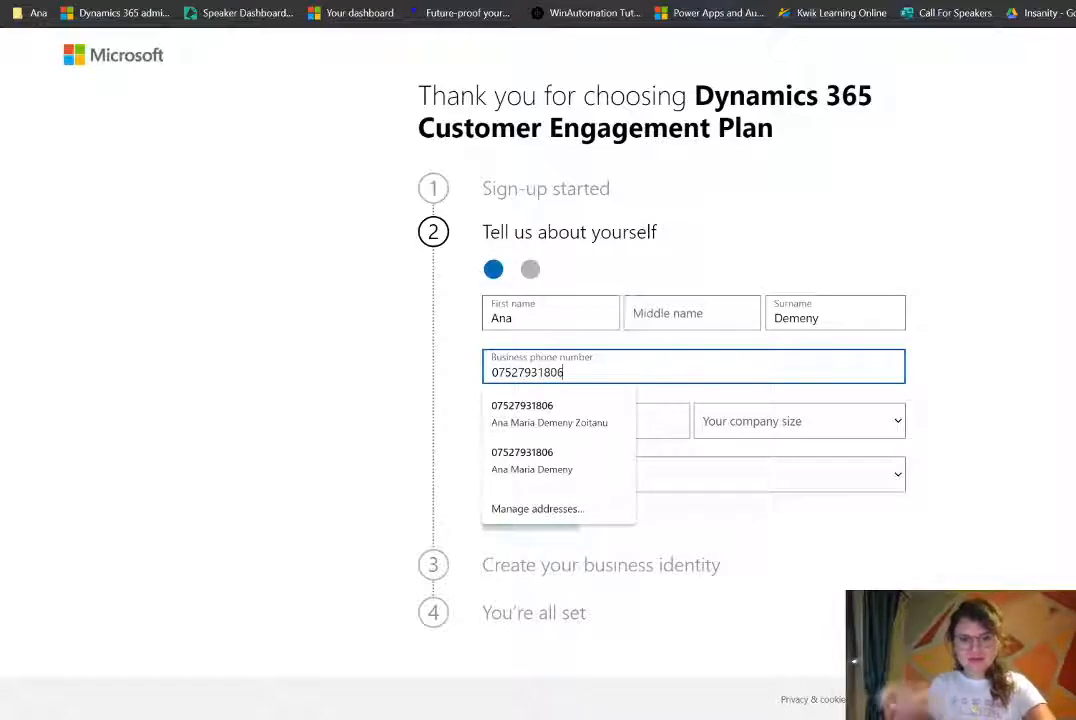
{"action": "key", "text": "Tab"}
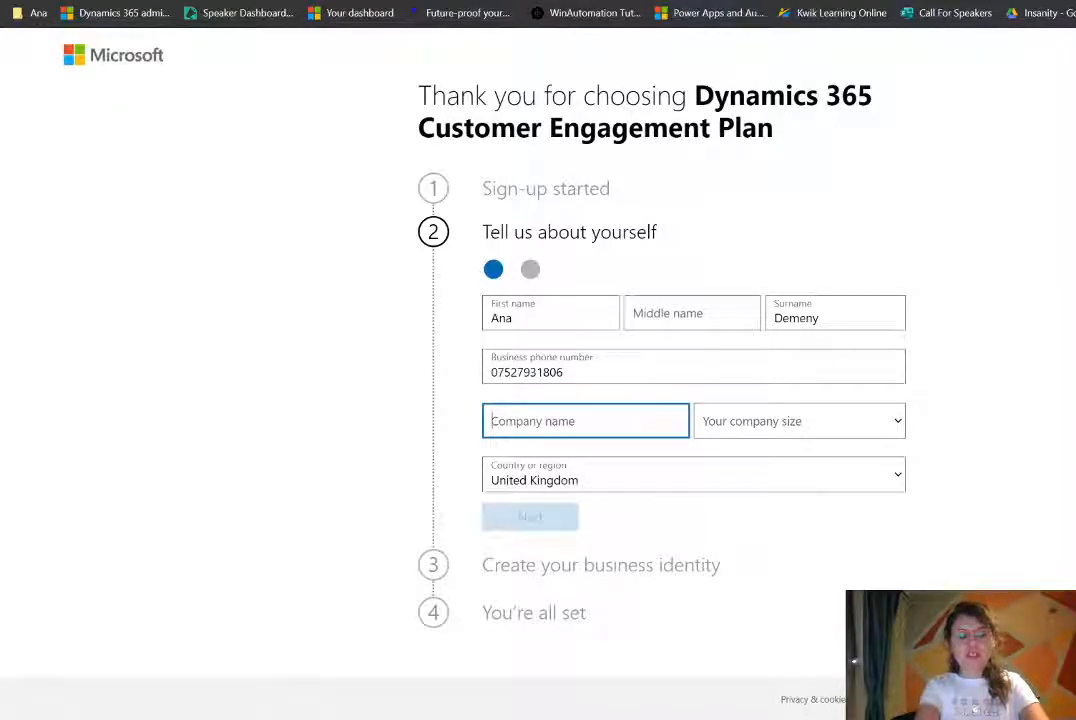
{"action": "type", "text": "R"}
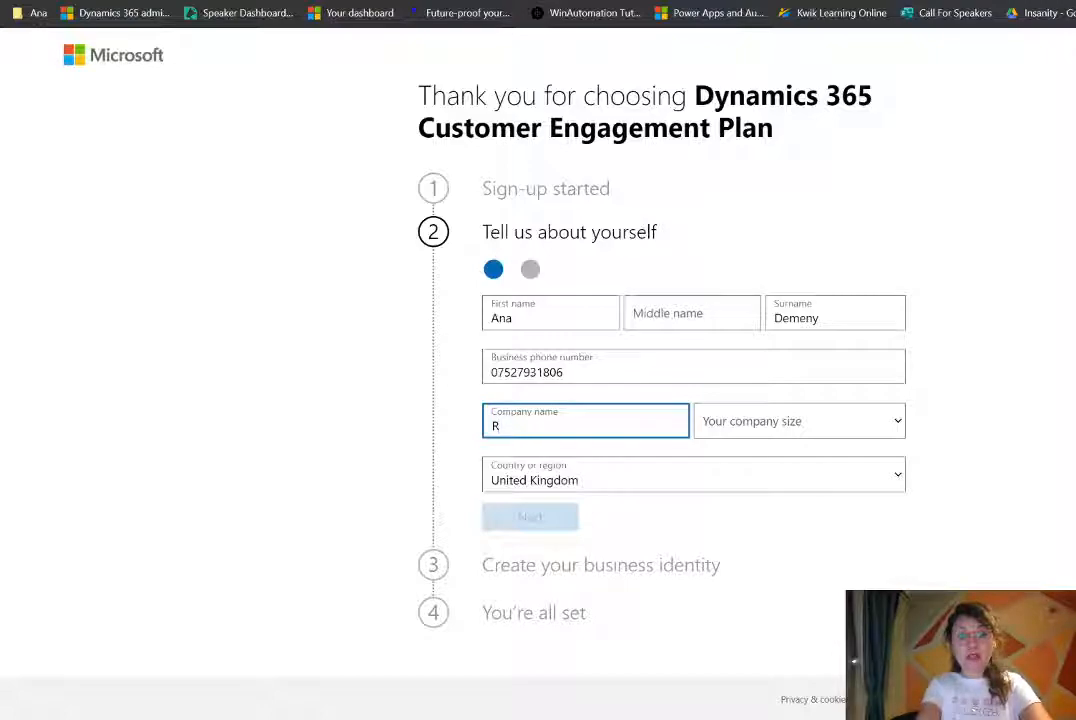
{"action": "type", "text": "PA"}
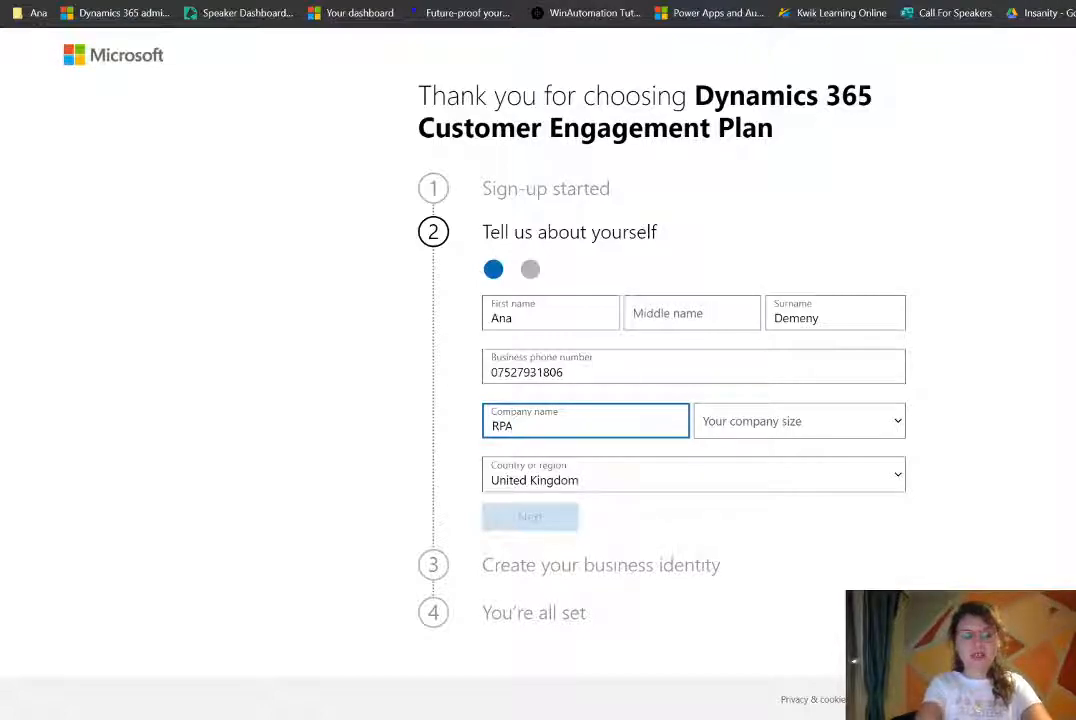
{"action": "type", "text": "FTW"}
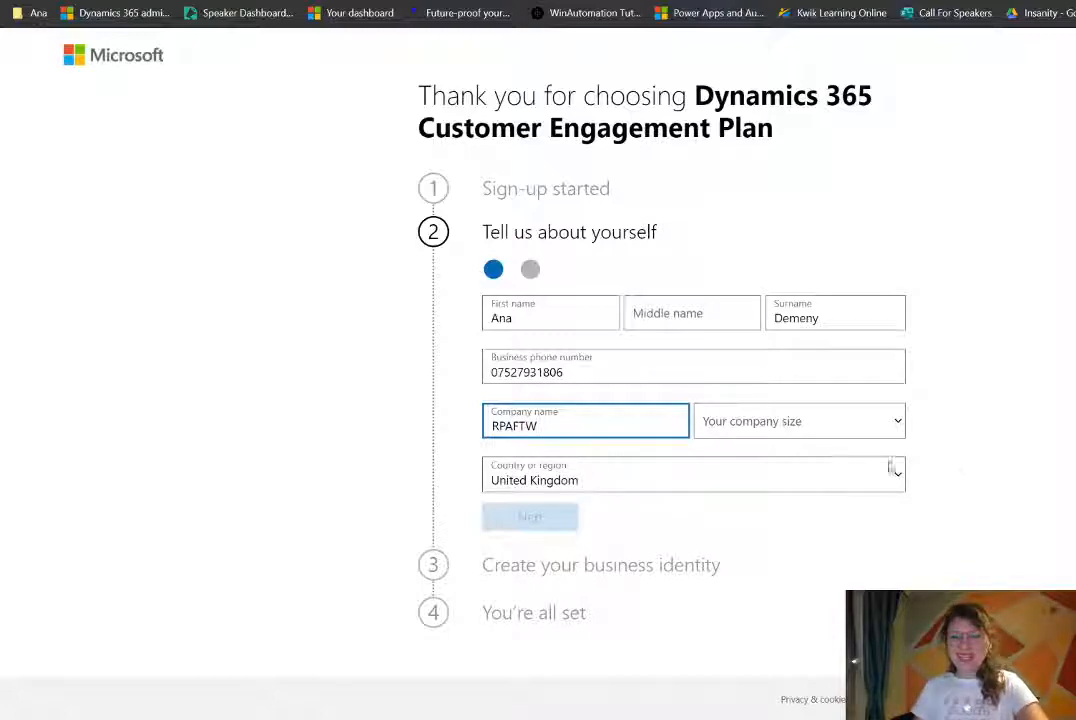
{"action": "left_click", "coordinate": [838, 432]}
{"action": "left_click", "coordinate": [788, 420]}
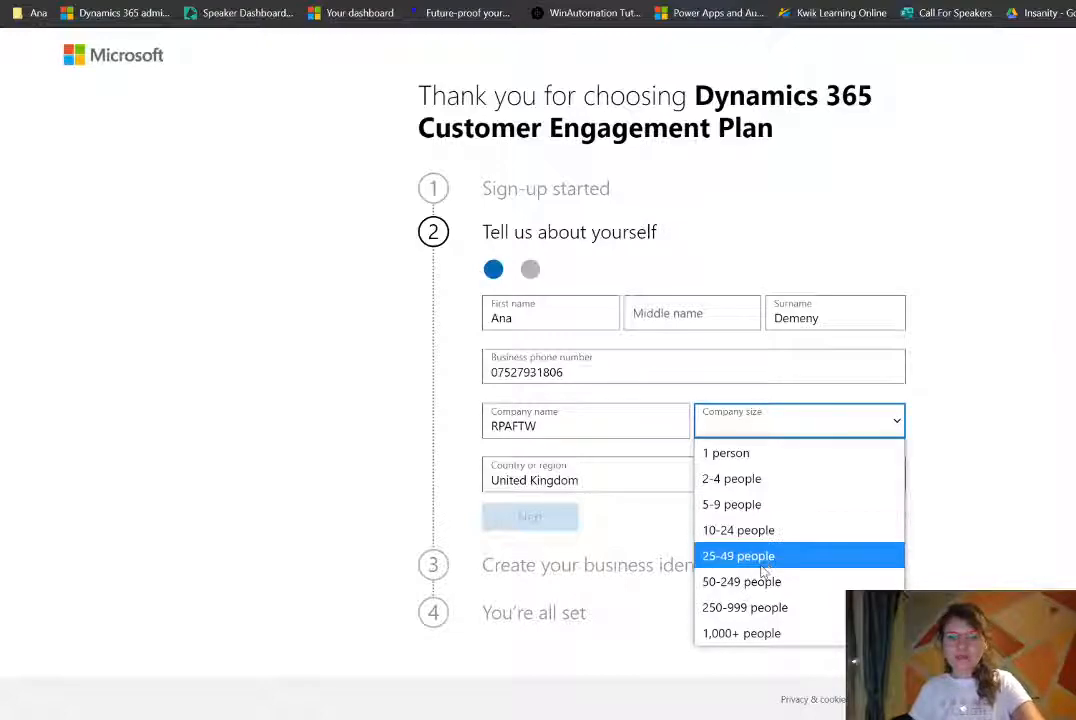
{"action": "left_click", "coordinate": [768, 532]}
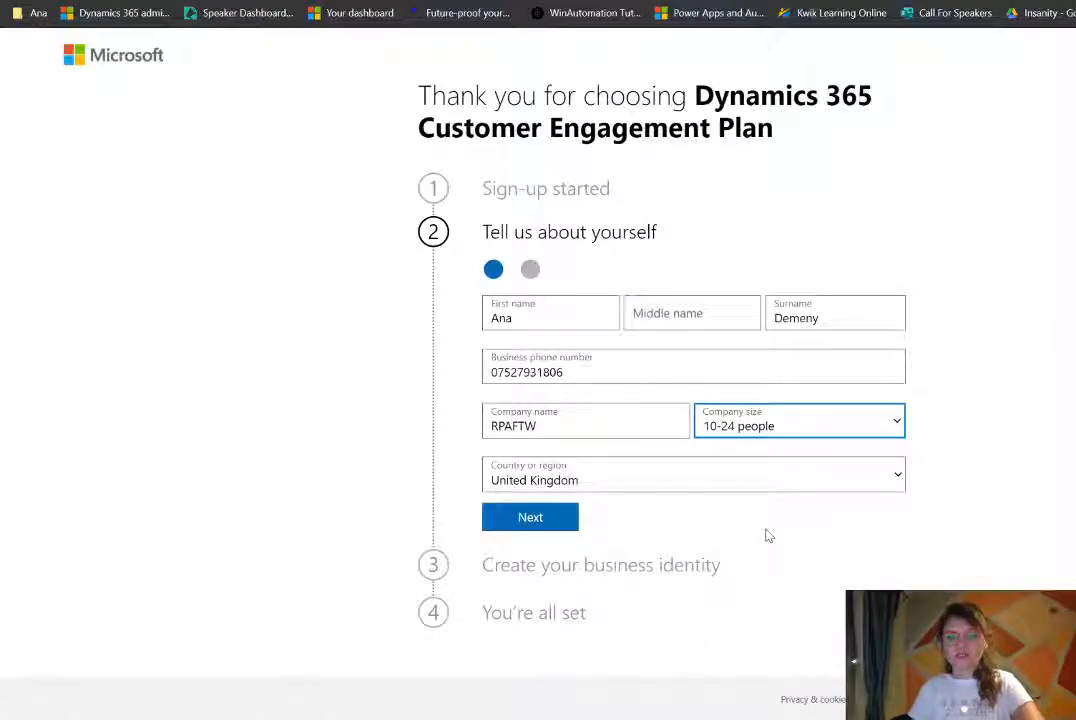
- Submit the details and verify the phone with a code received by text
{"action": "left_click", "coordinate": [536, 520]}
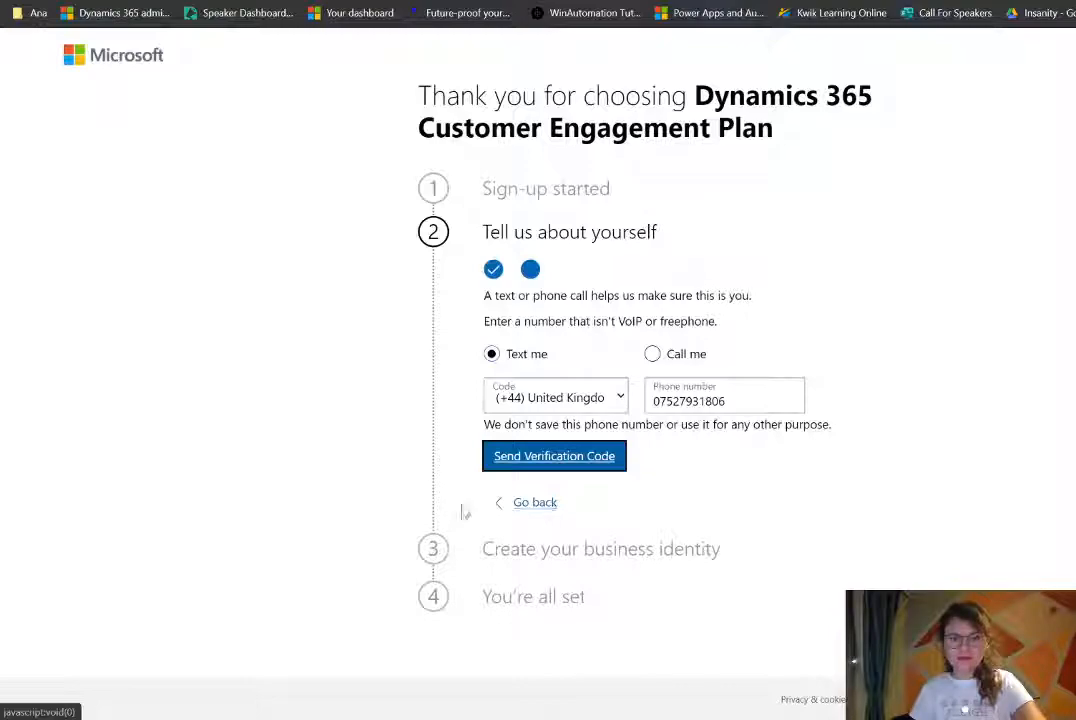
{"action": "left_click", "coordinate": [546, 466]}
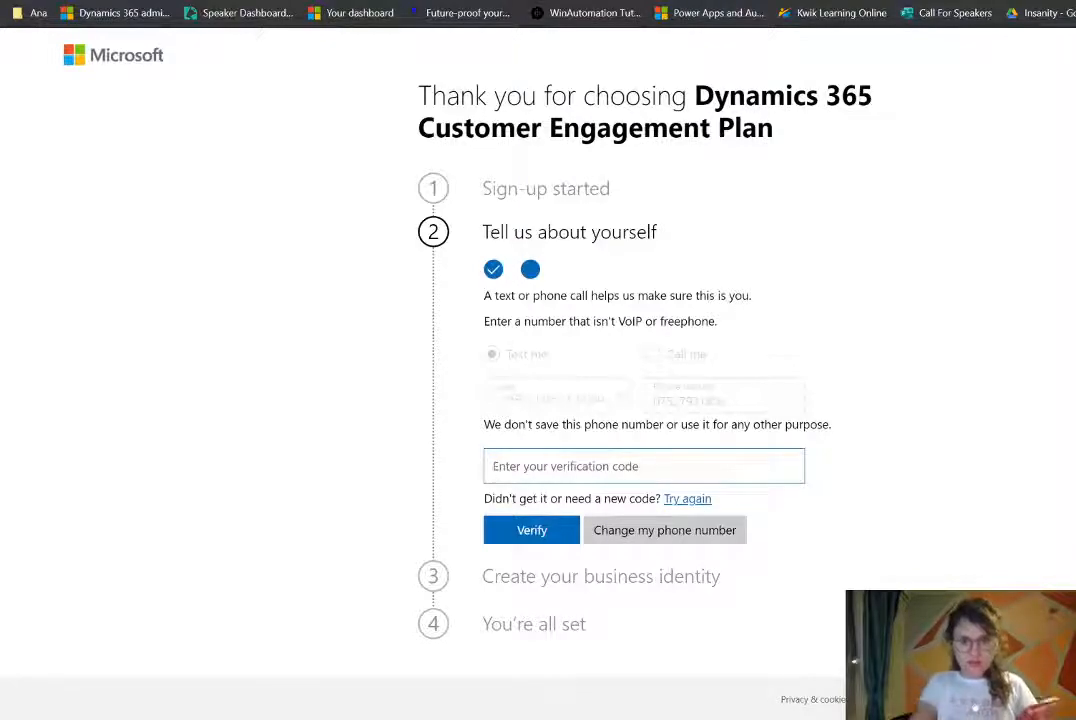
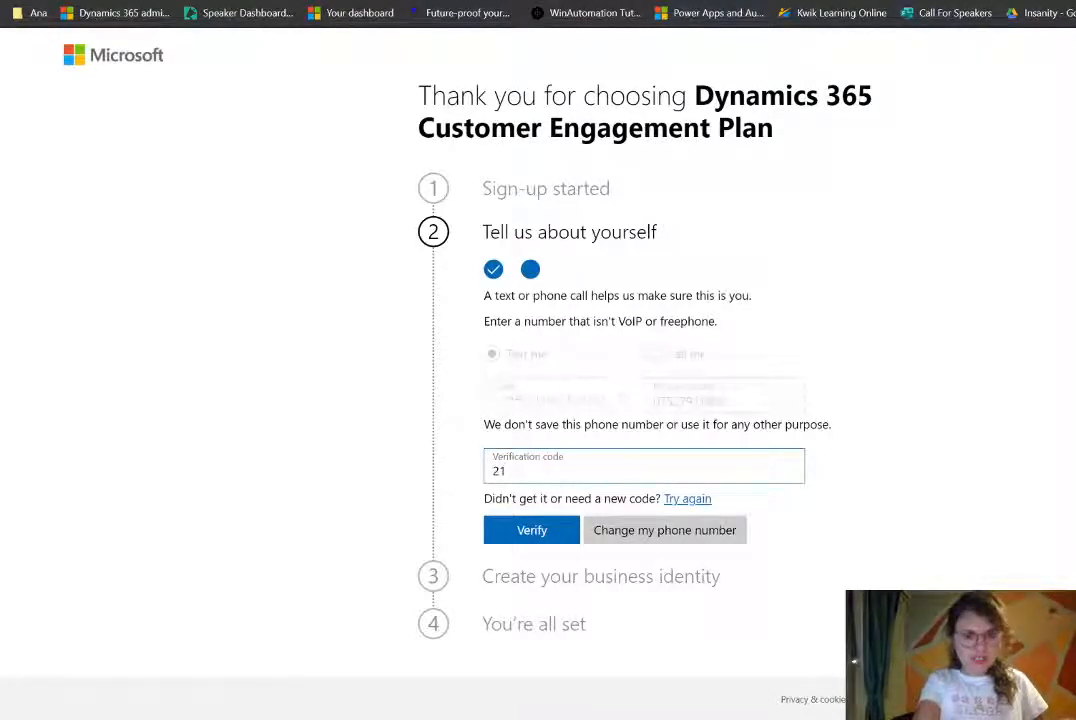
{"action": "left_click", "coordinate": [548, 542]}
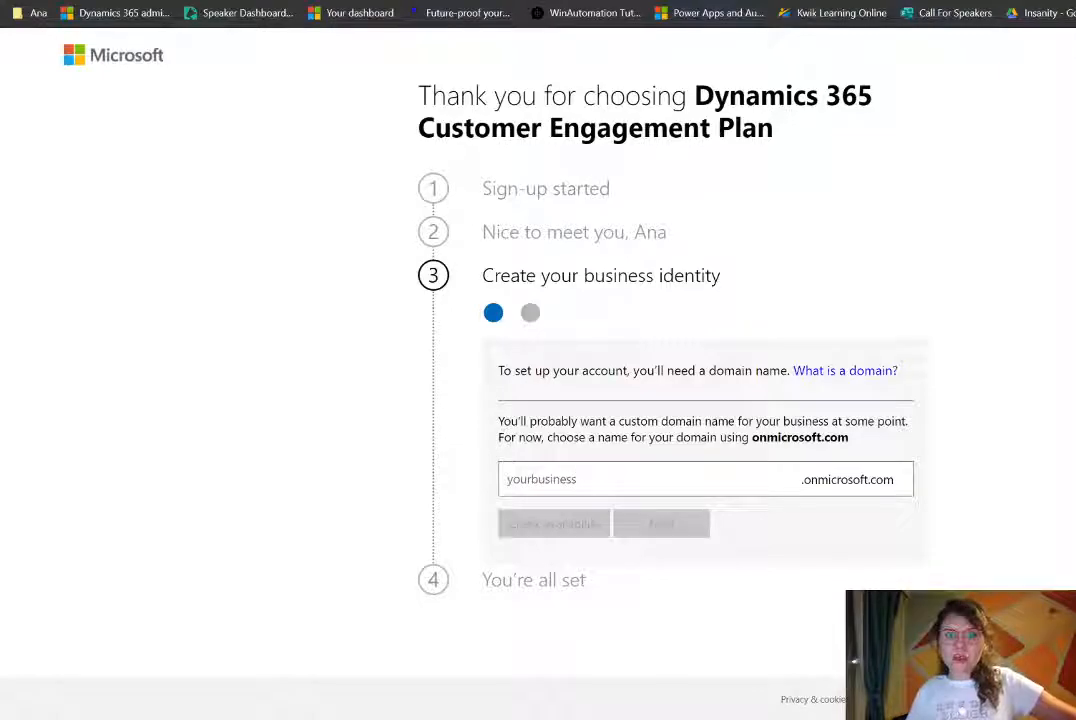
- Claim the rpaftw.onmicrosoft.com domain after confirming it is available
{"action": "type", "text": "r"}
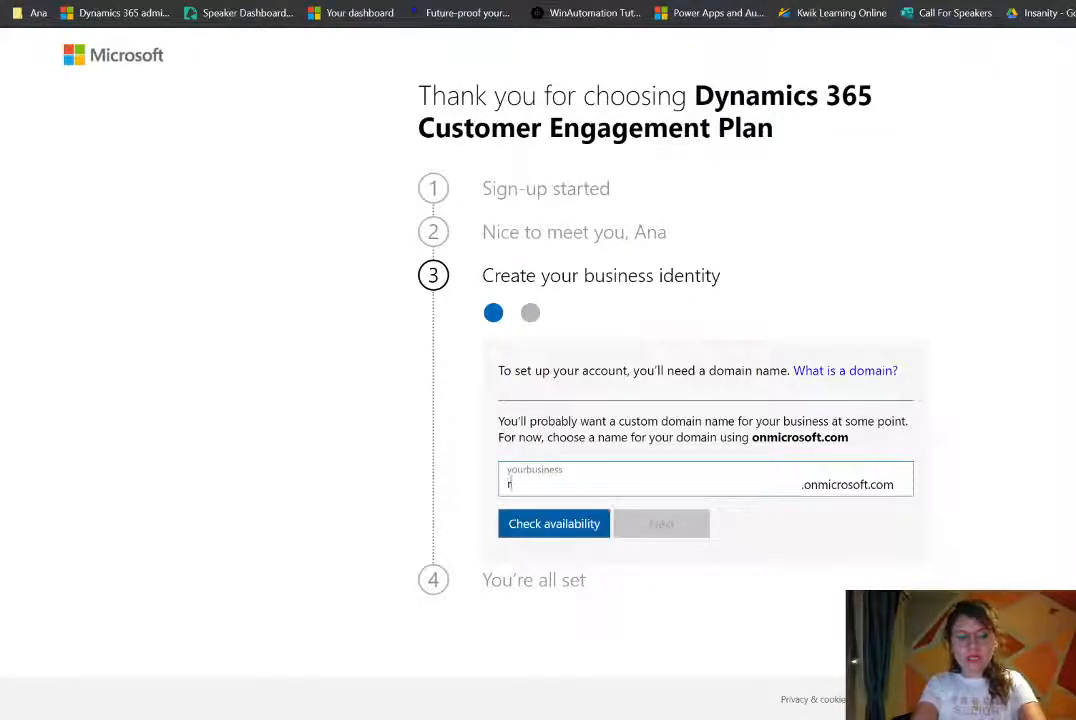
{"action": "type", "text": "paftw"}
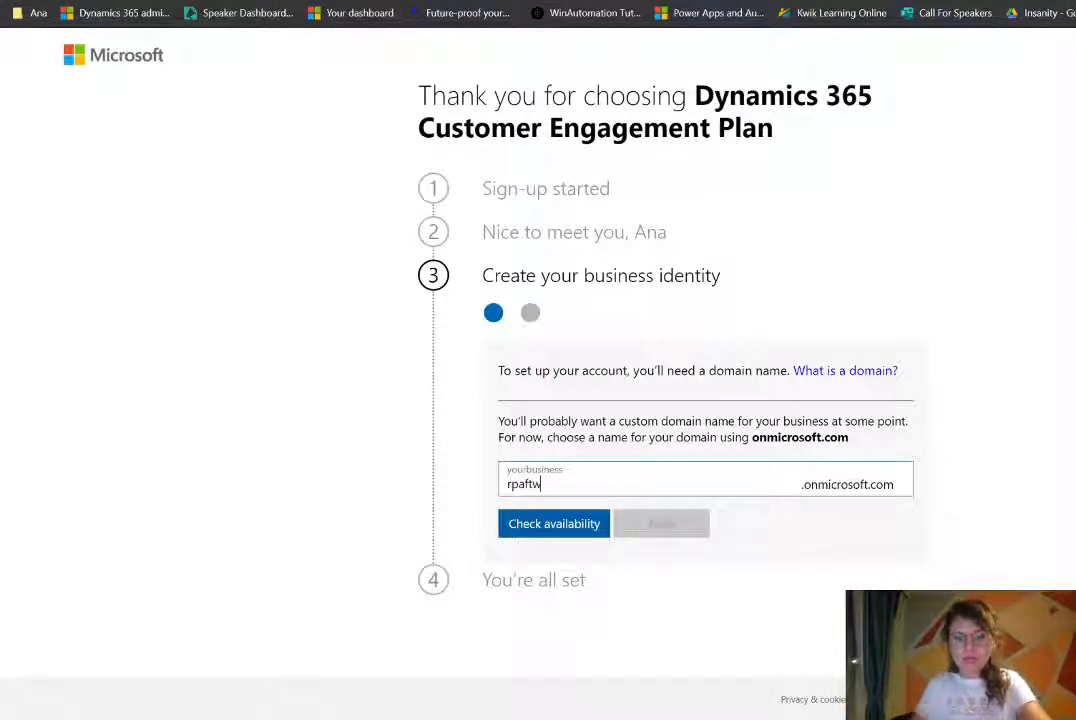
{"action": "left_click", "coordinate": [549, 522]}
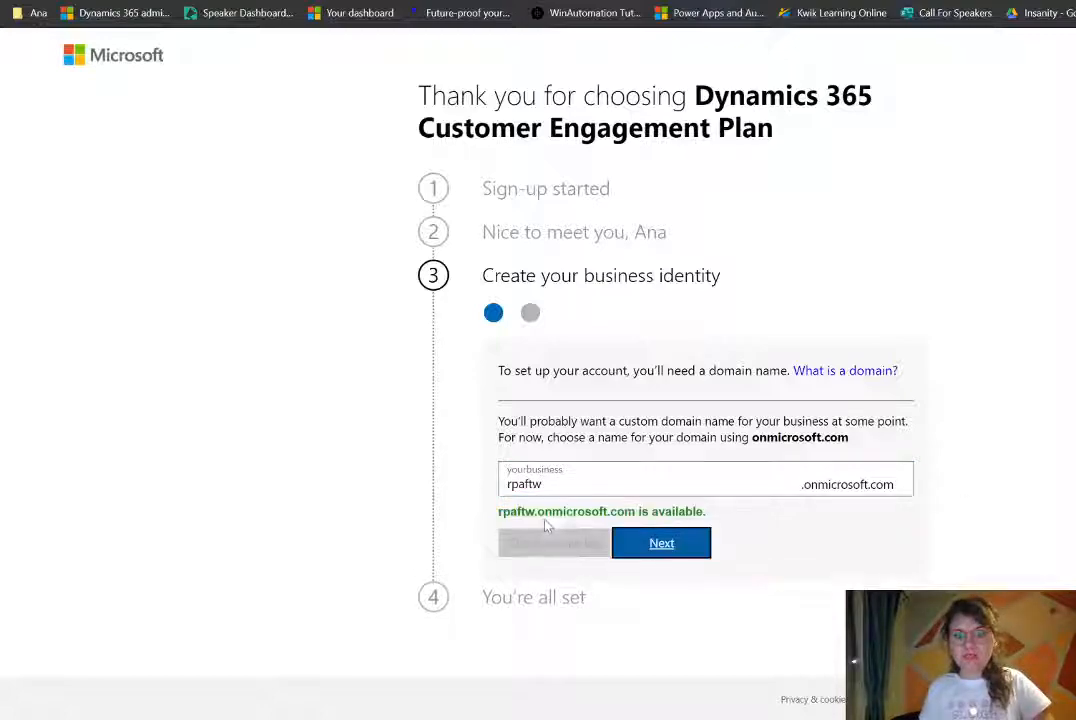
{"action": "left_click", "coordinate": [660, 544]}
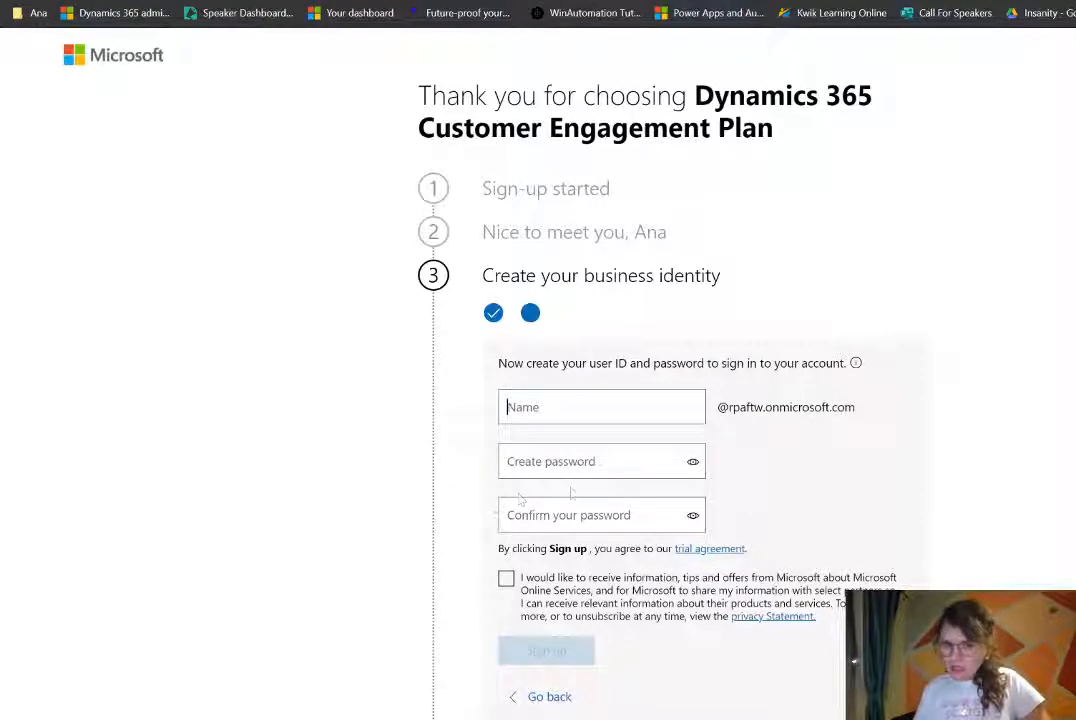
- Create the admin user with a confirmed password, sign up, and proceed to setup
{"action": "type", "text": "admin"}
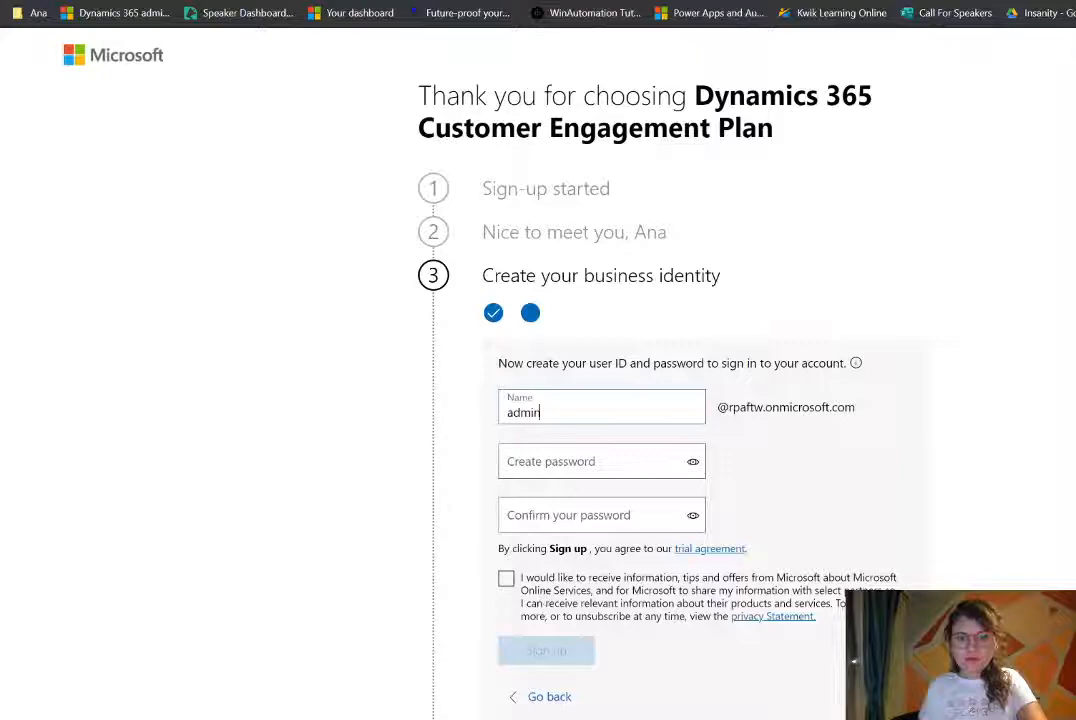
{"action": "key", "text": "Tab"}
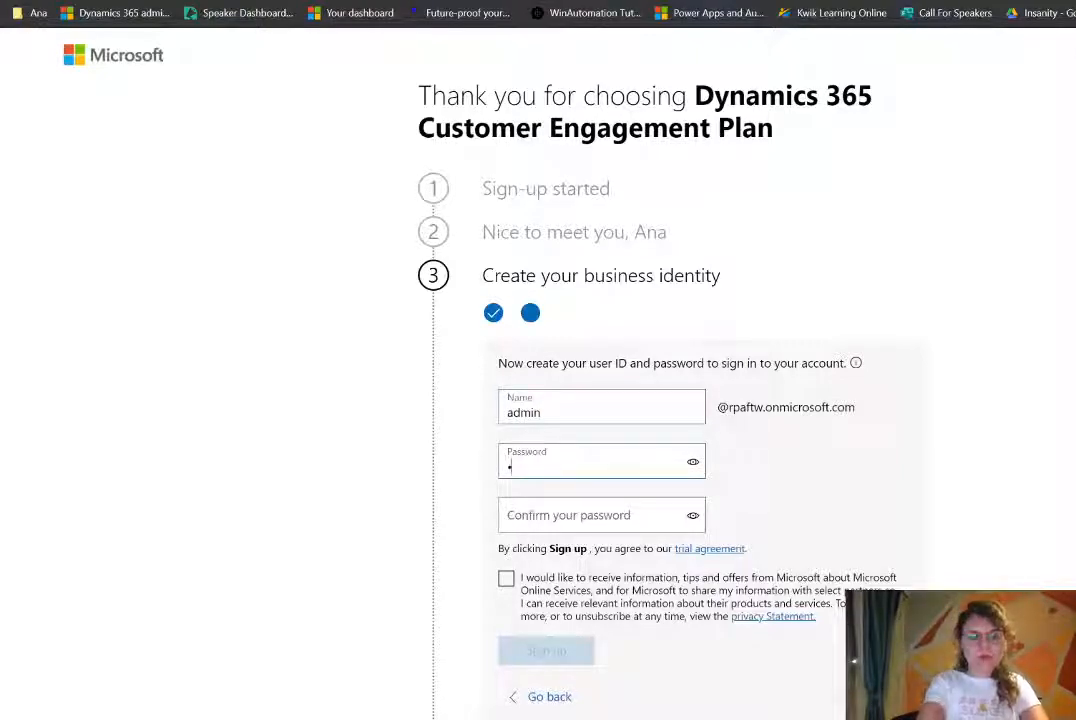
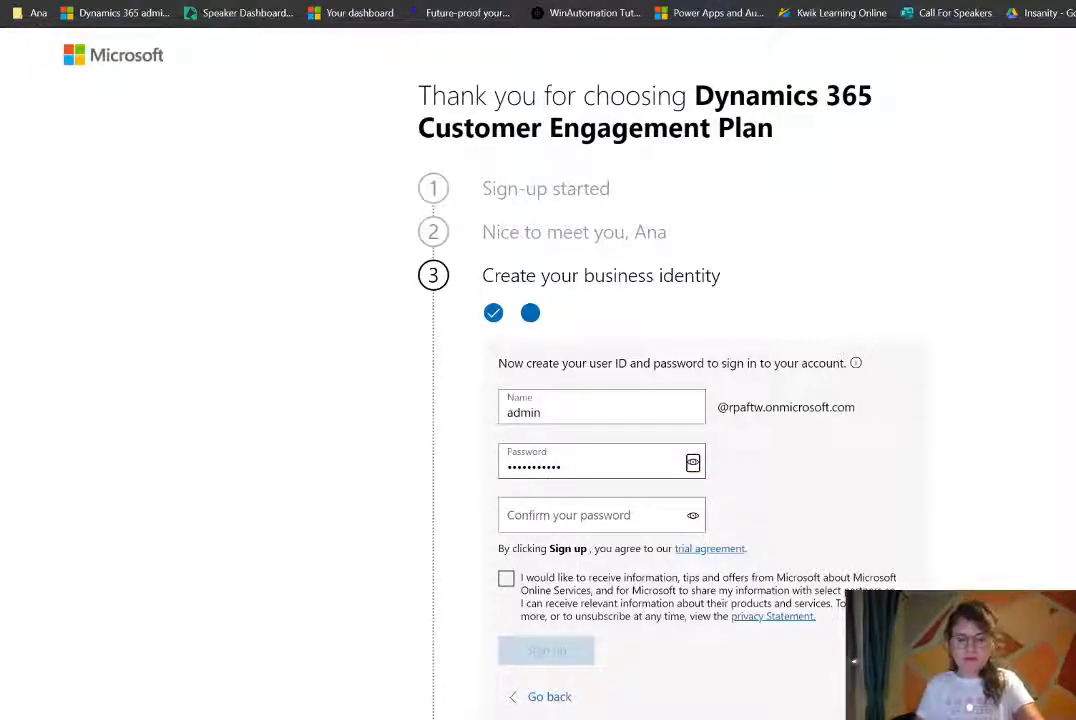
{"action": "left_click", "coordinate": [600, 515]}
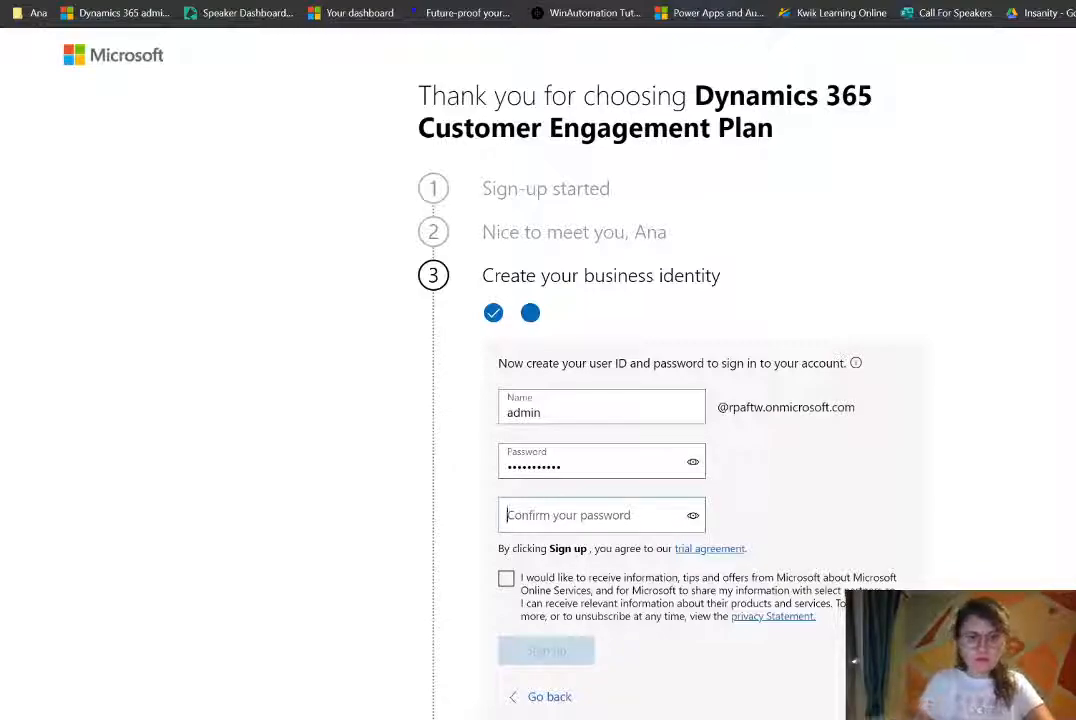
{"action": "left_click_drag", "start_coordinate": [600, 466], "coordinate": [470, 469]}
{"action": "type", "text": "*****"}
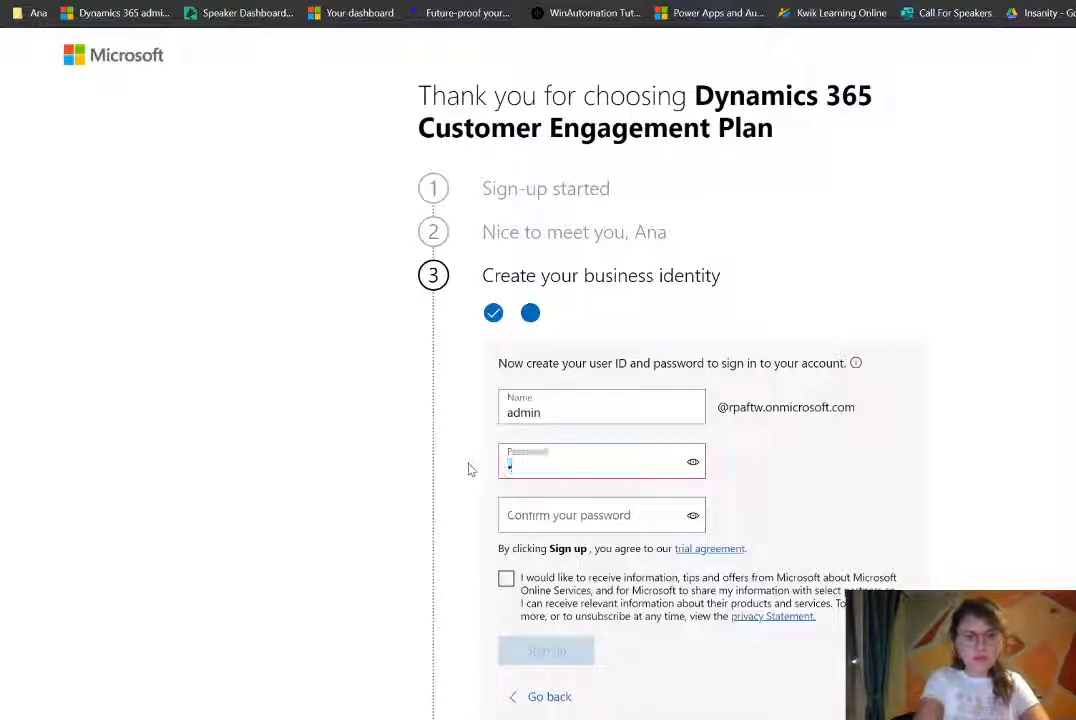
{"action": "type", "text": "******"}
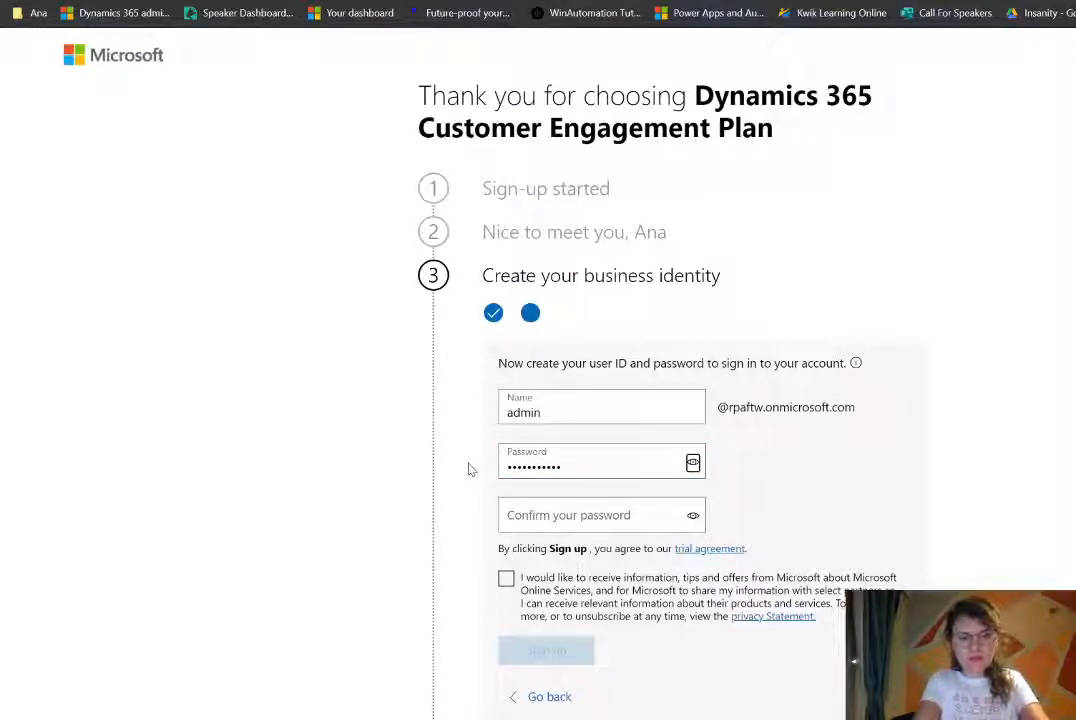
{"action": "left_click", "coordinate": [507, 512]}
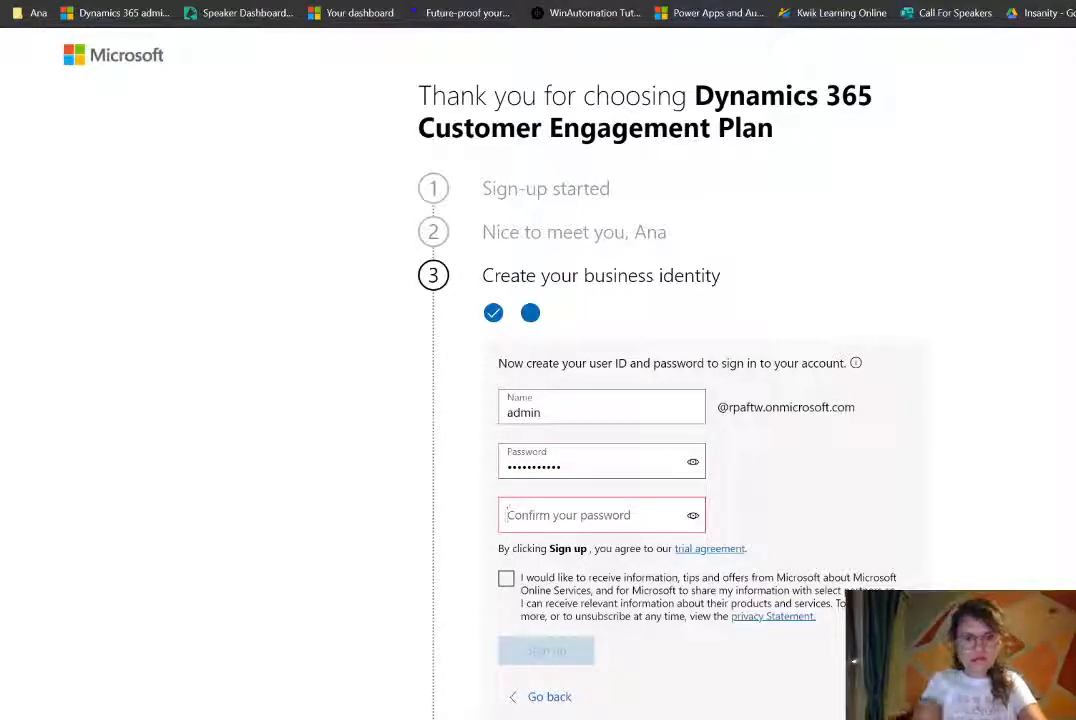
{"action": "type", "text": "•••••••••••"}
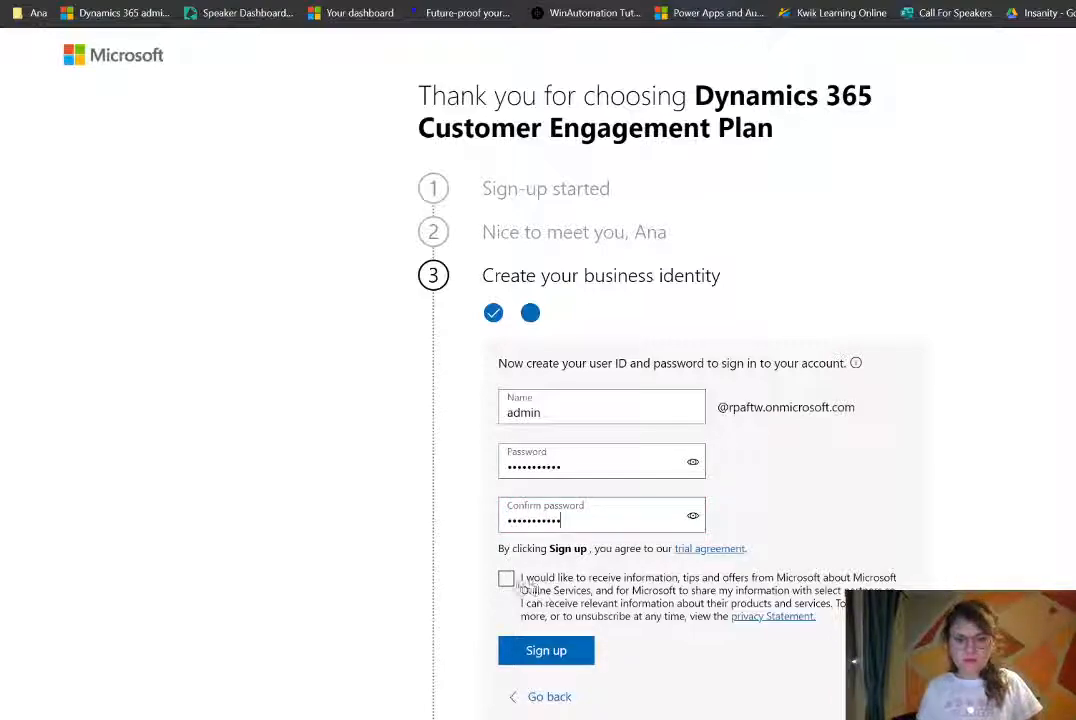
{"action": "left_click", "coordinate": [572, 651]}
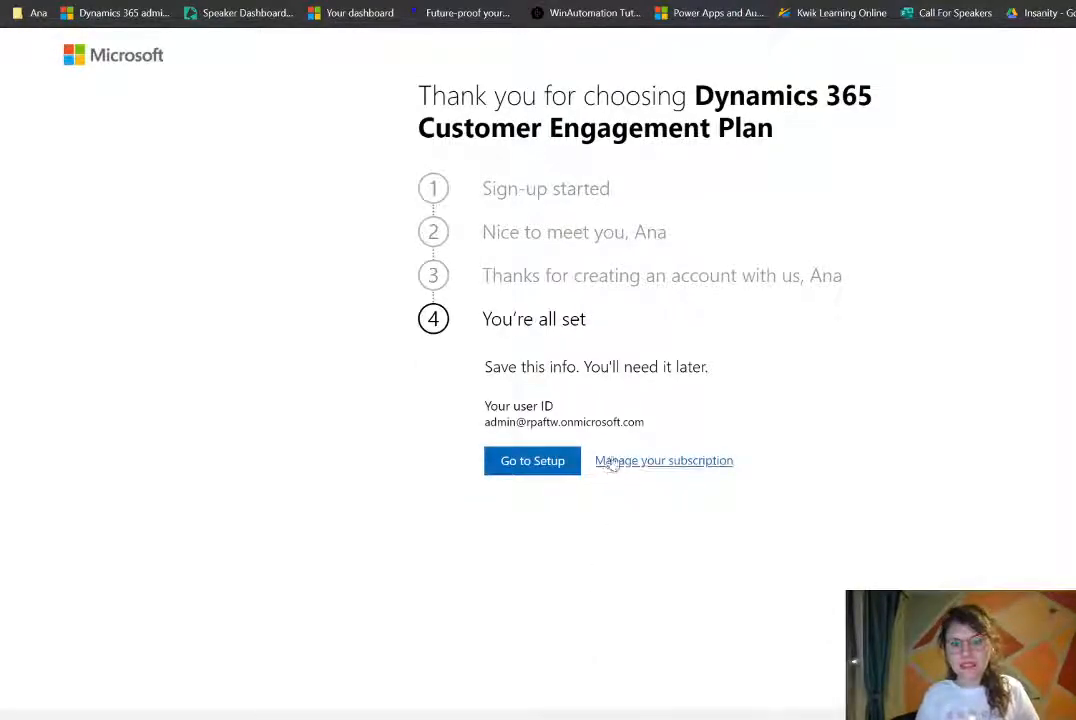
{"action": "left_click", "coordinate": [512, 470]}
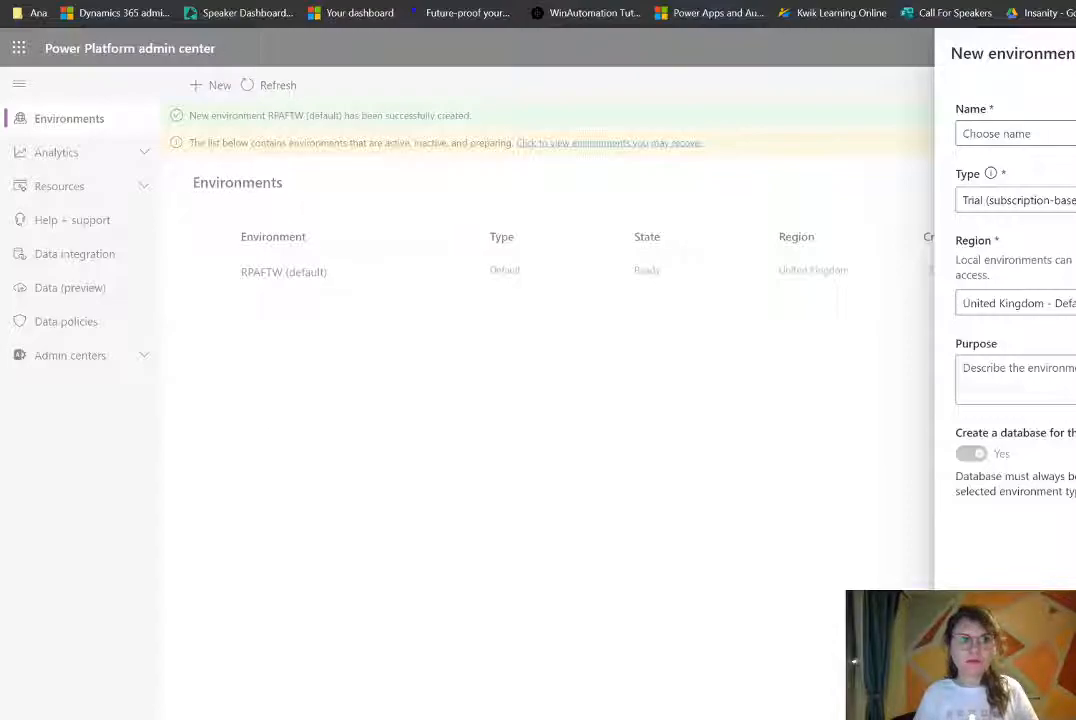
{"action": "key", "text": "ctrl+shift+Tab"}
- Open subscription management to see the active Customer Engagement Plan Trial
{"action": "left_click", "coordinate": [717, 458]}
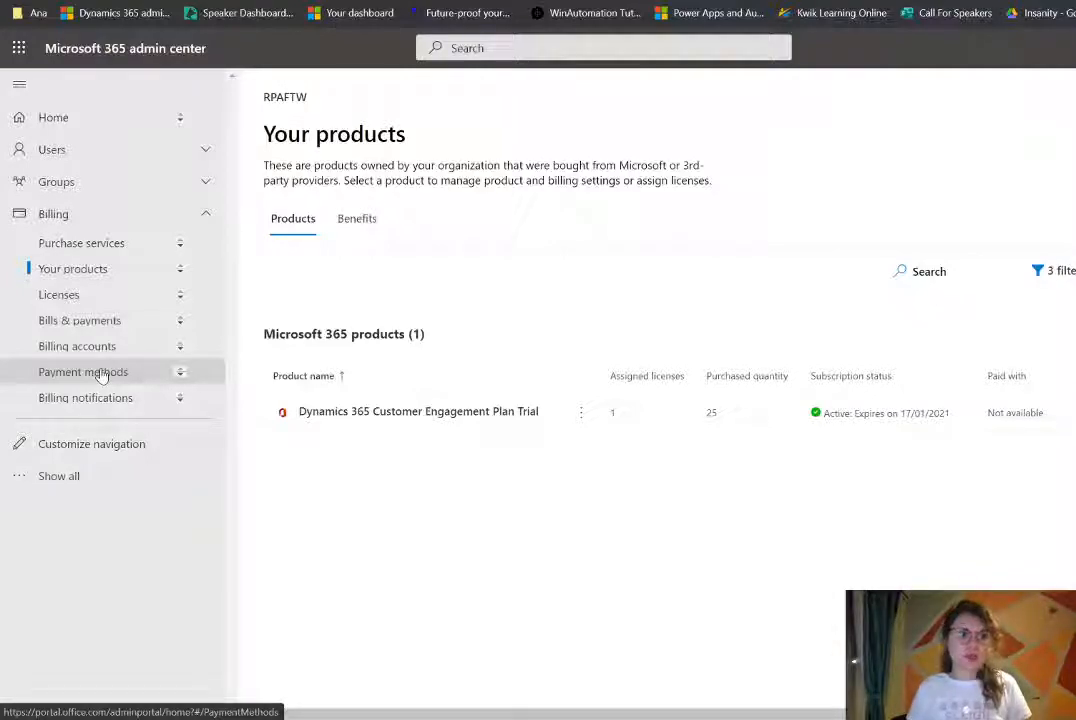
- Find Microsoft 365 E5 in Purchase services and request its free trial
{"action": "left_click", "coordinate": [100, 246]}
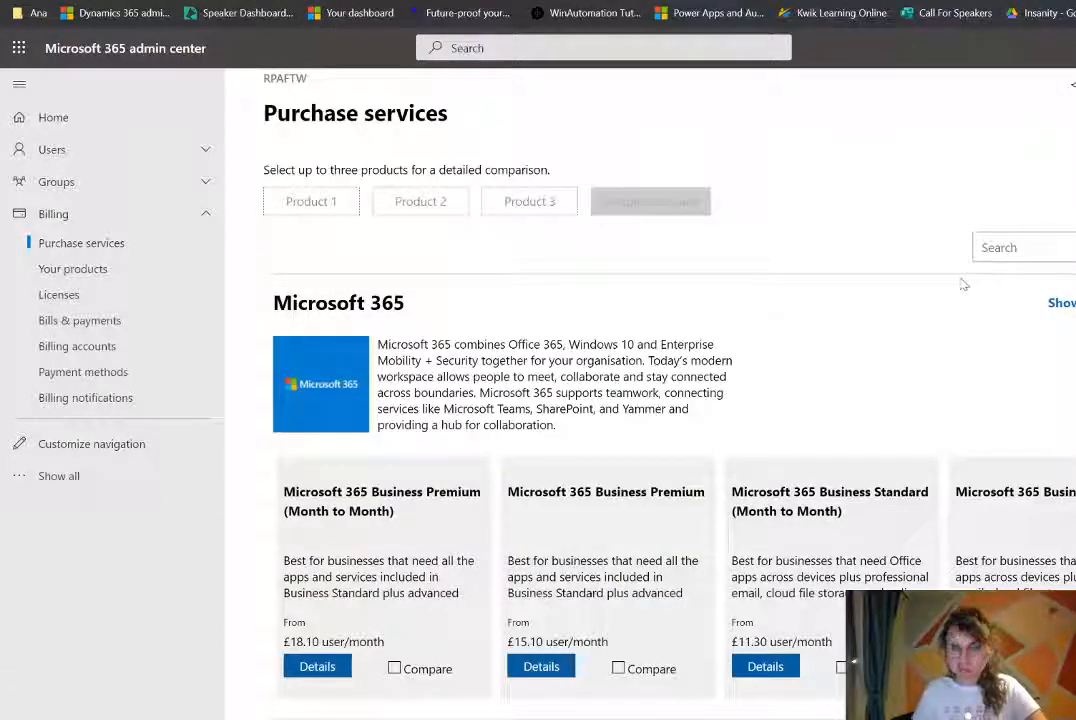
{"action": "type", "text": "microsoft"}
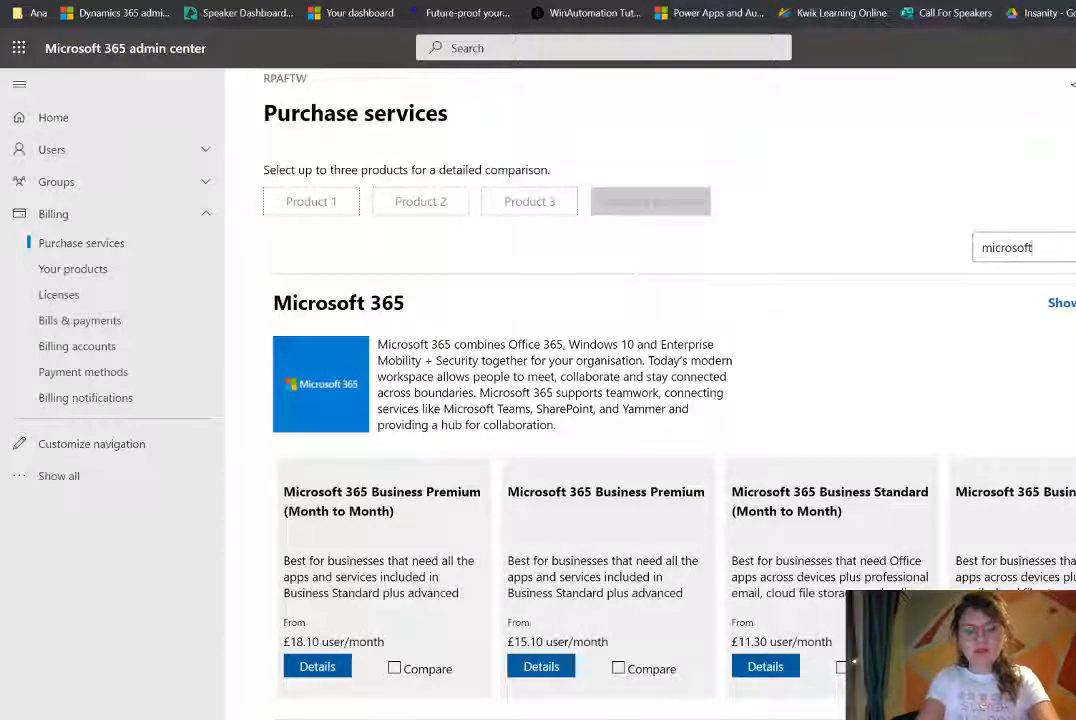
{"action": "type", "text": " e5"}
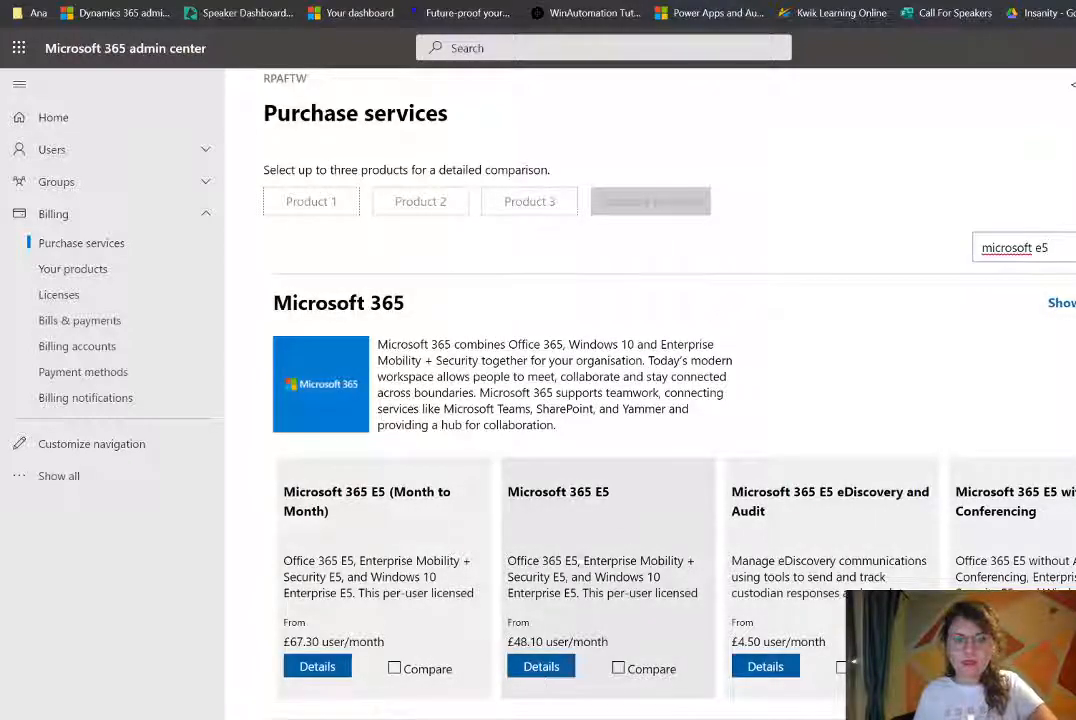
{"action": "left_click", "coordinate": [535, 667]}
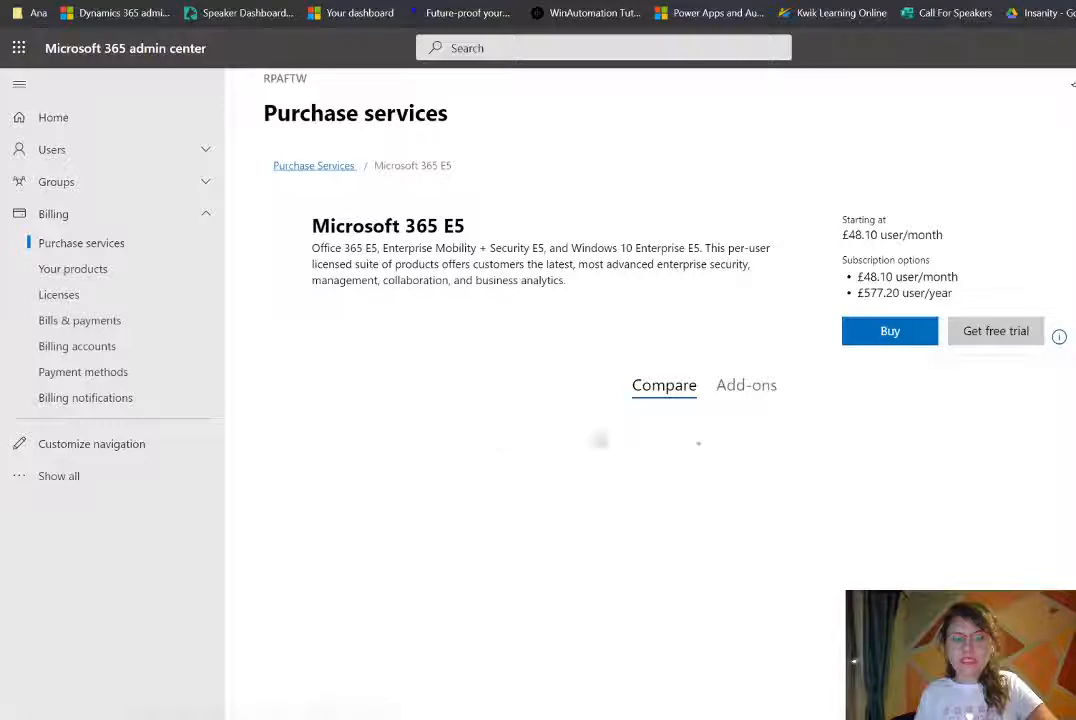
{"action": "left_click", "coordinate": [1000, 338]}
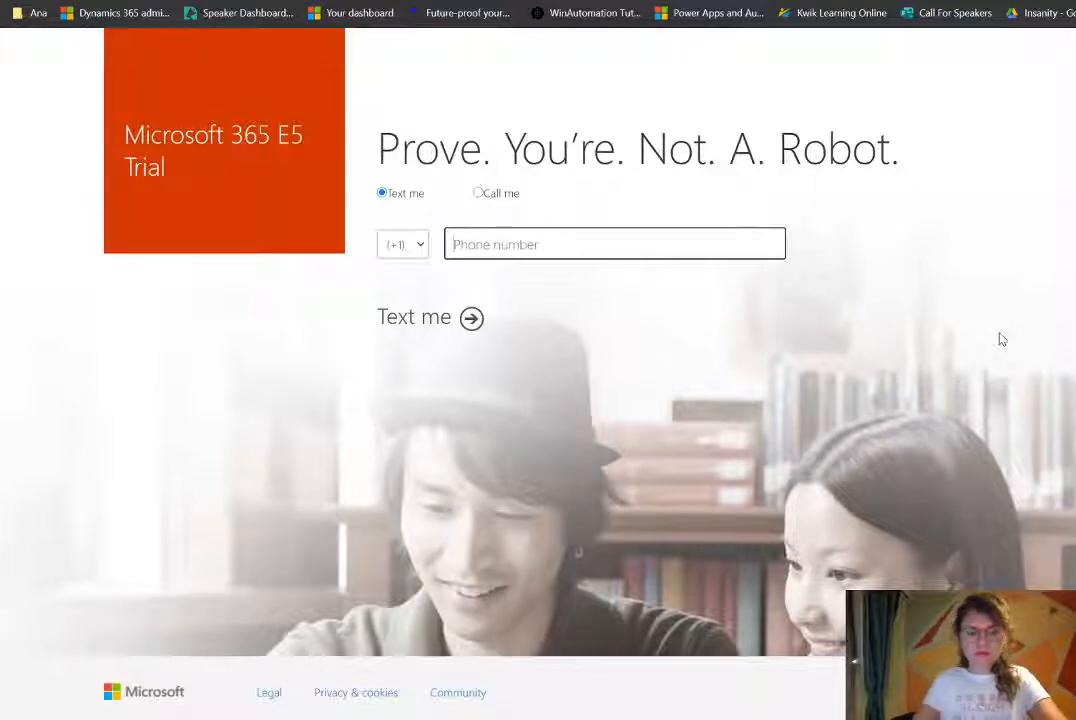
- Verify with the saved United Kingdom (+44) phone number and a texted code
{"action": "left_click", "coordinate": [423, 248]}
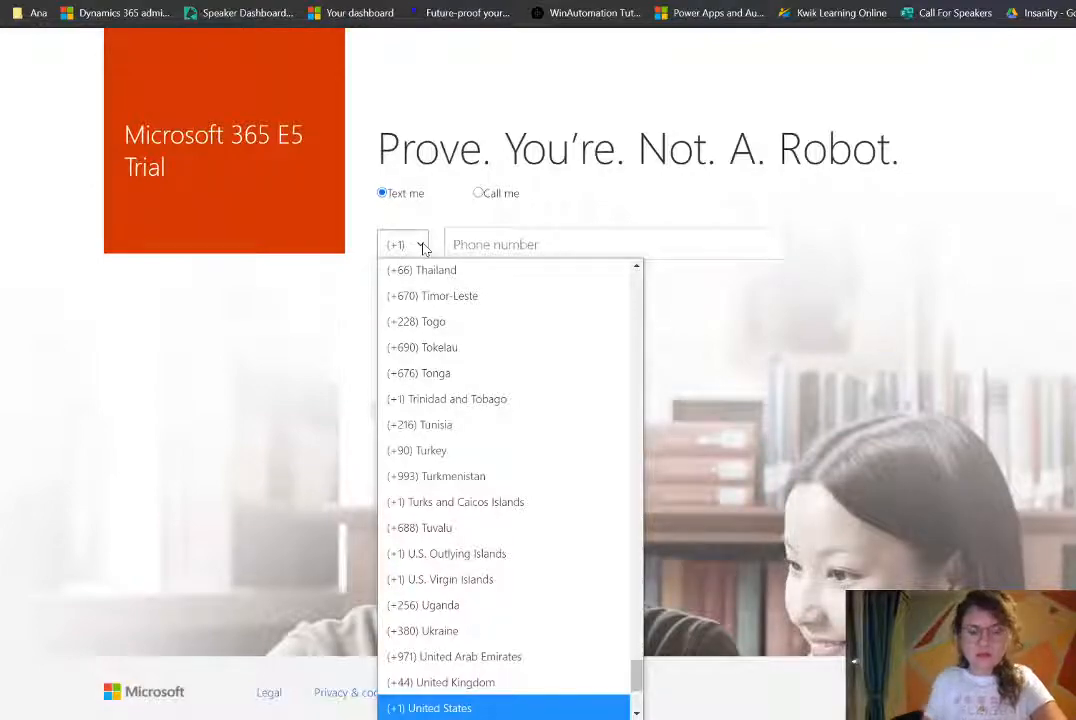
{"action": "left_click", "coordinate": [455, 682]}
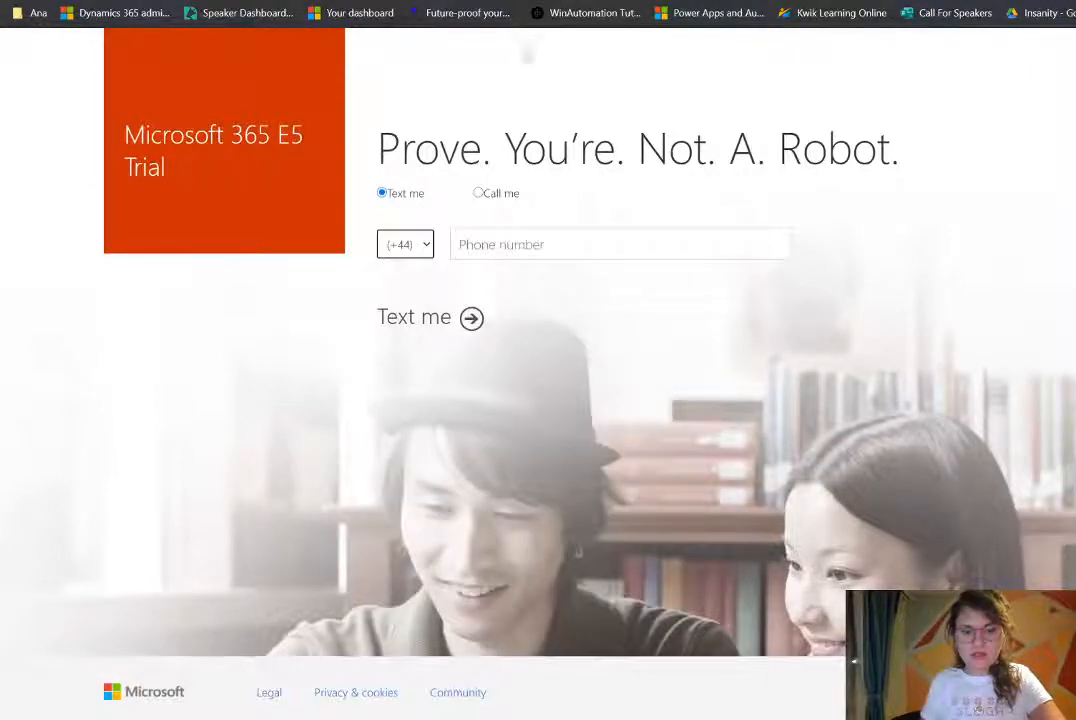
{"action": "left_click", "coordinate": [500, 244]}
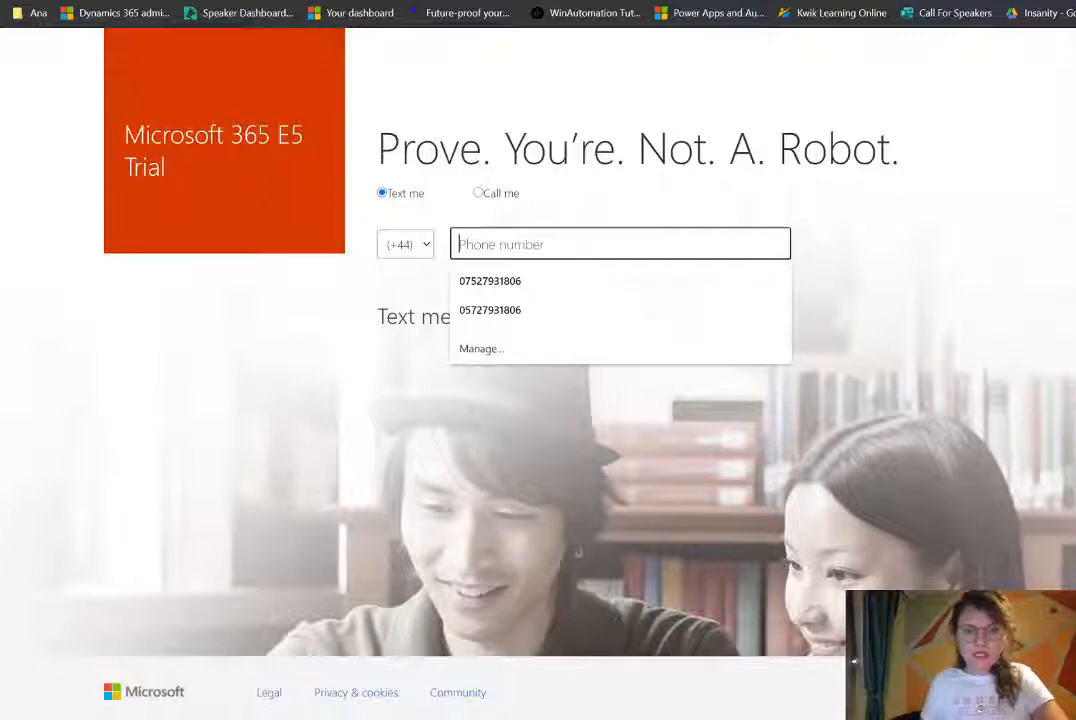
{"action": "left_click", "coordinate": [526, 283]}
{"action": "left_click", "coordinate": [424, 322]}
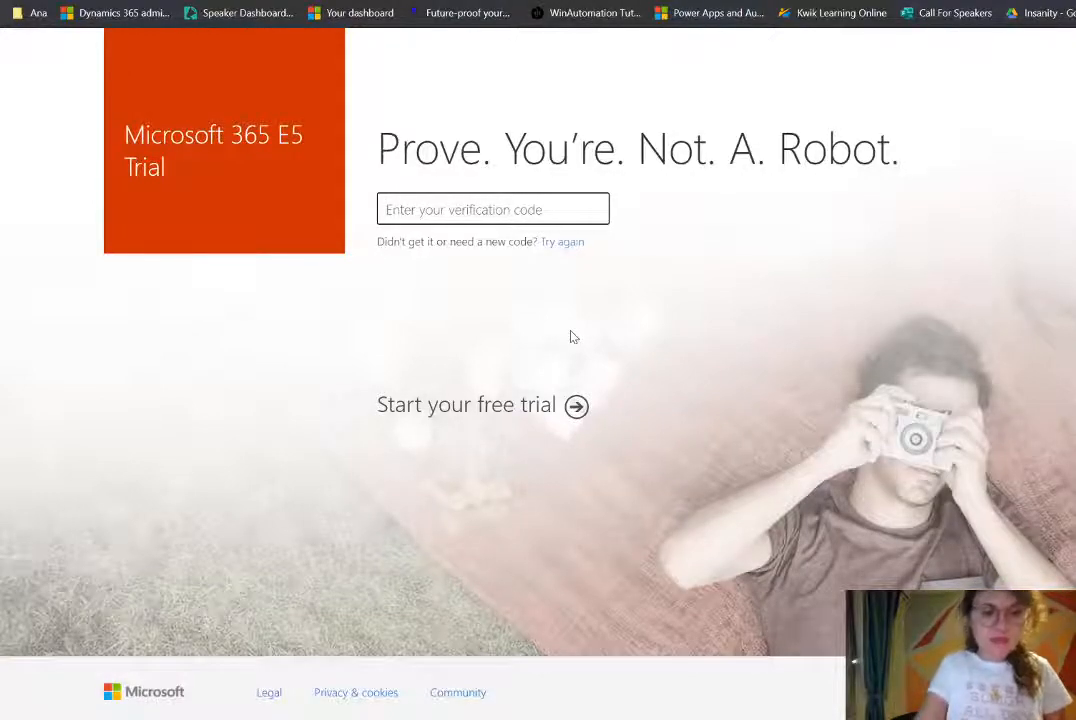
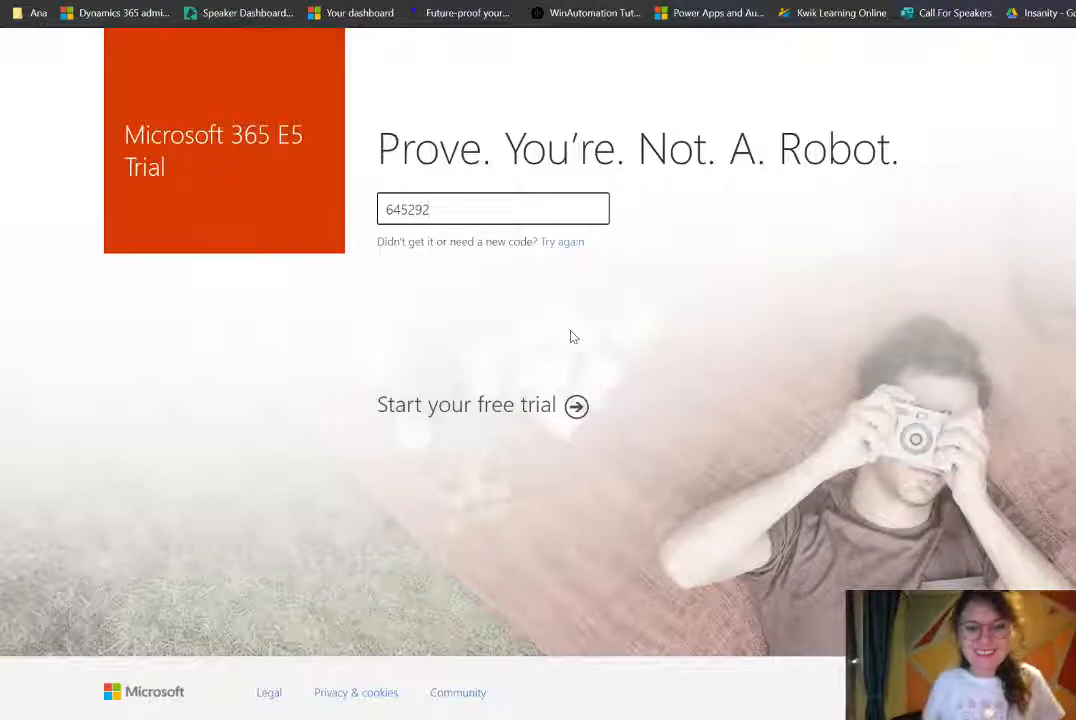
{"action": "left_click", "coordinate": [572, 410]}
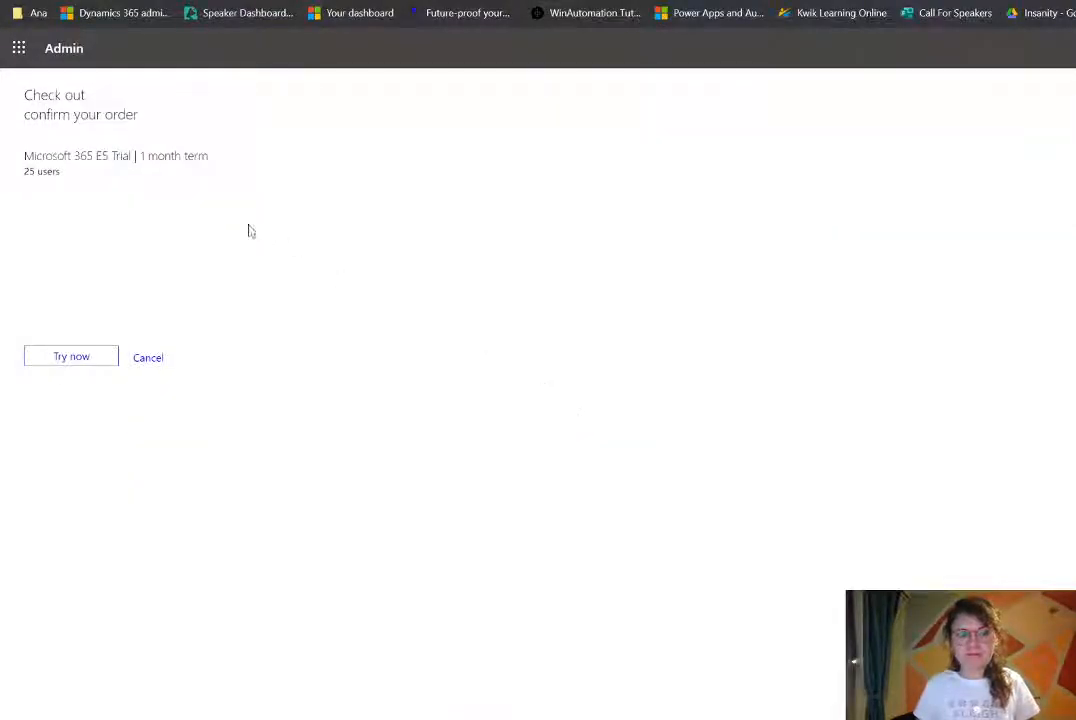
- Confirm the Microsoft 365 E5 Trial order and return to Purchase services
{"action": "left_click", "coordinate": [66, 362]}
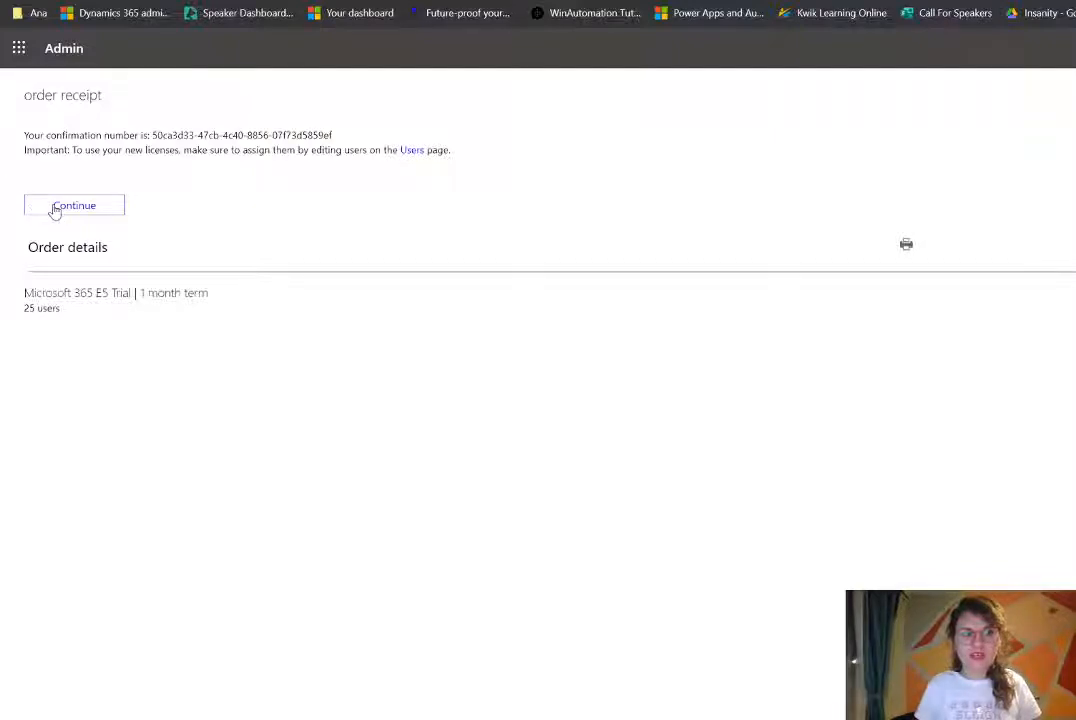
{"action": "left_click", "coordinate": [55, 208]}
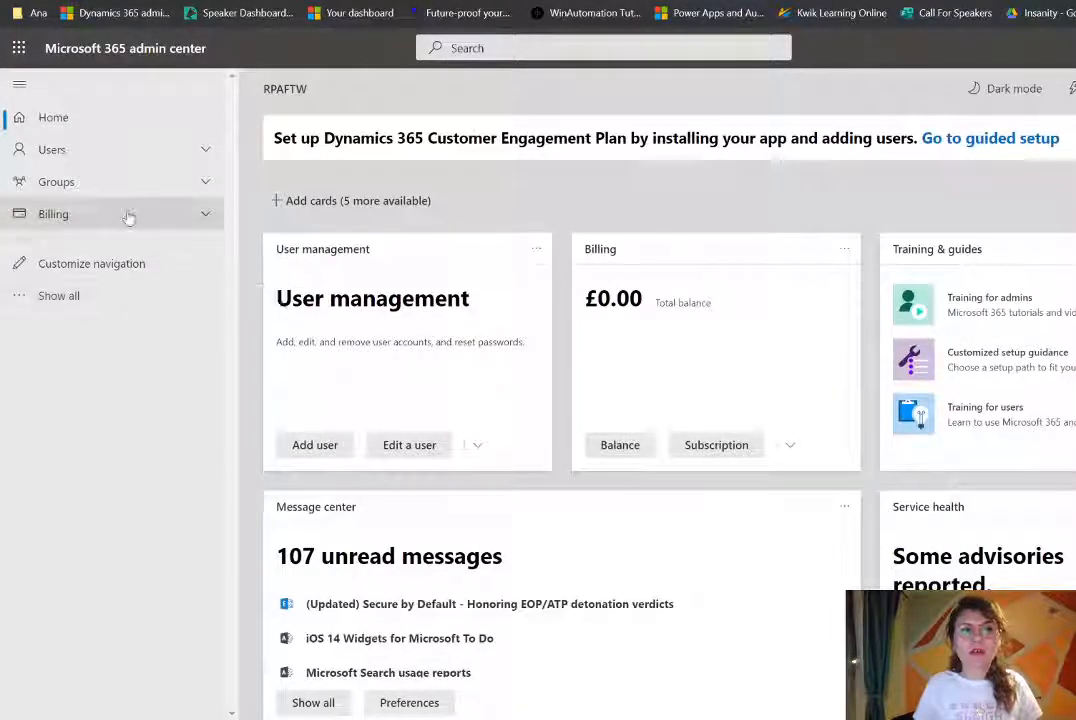
{"action": "left_click", "coordinate": [127, 216]}
{"action": "left_click", "coordinate": [88, 243]}
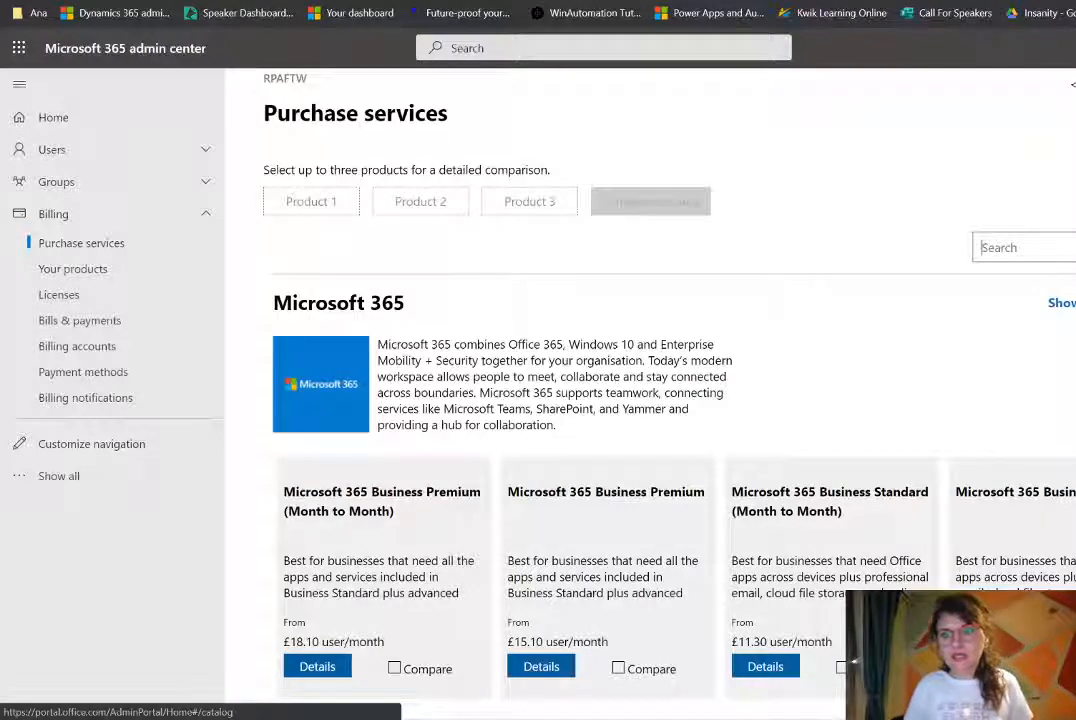
- Search 'rpa' and start a 25-user free trial of the attended RPA plan
{"action": "left_click", "coordinate": [1045, 247]}
{"action": "type", "text": "rpa"}
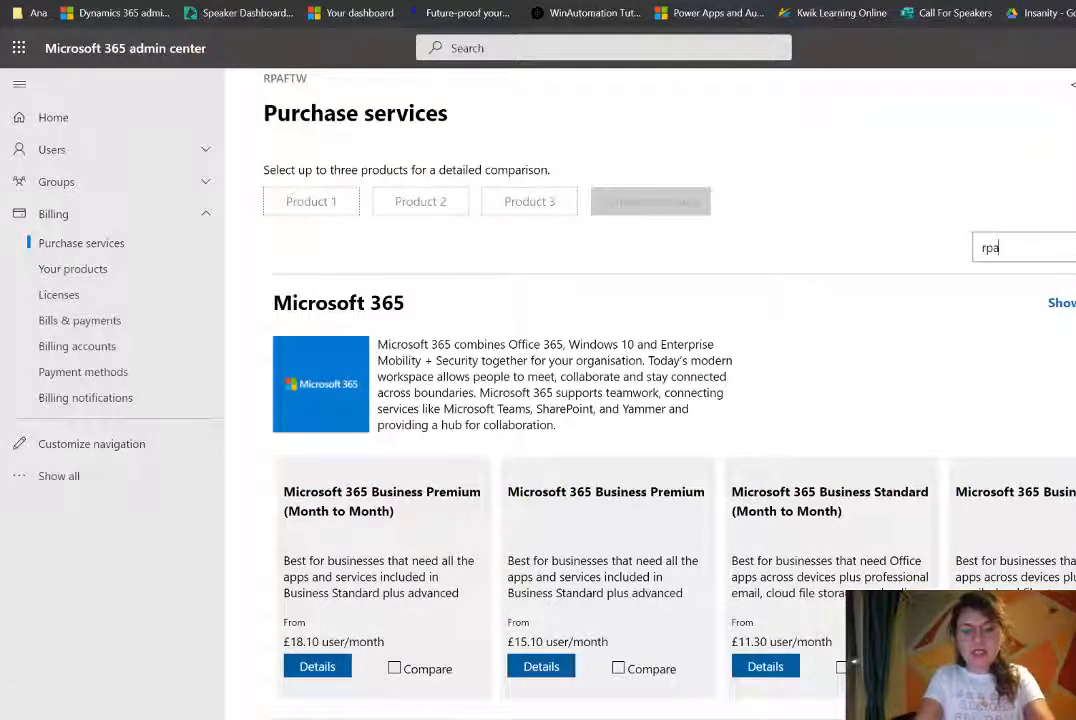
{"action": "key", "text": "Return"}
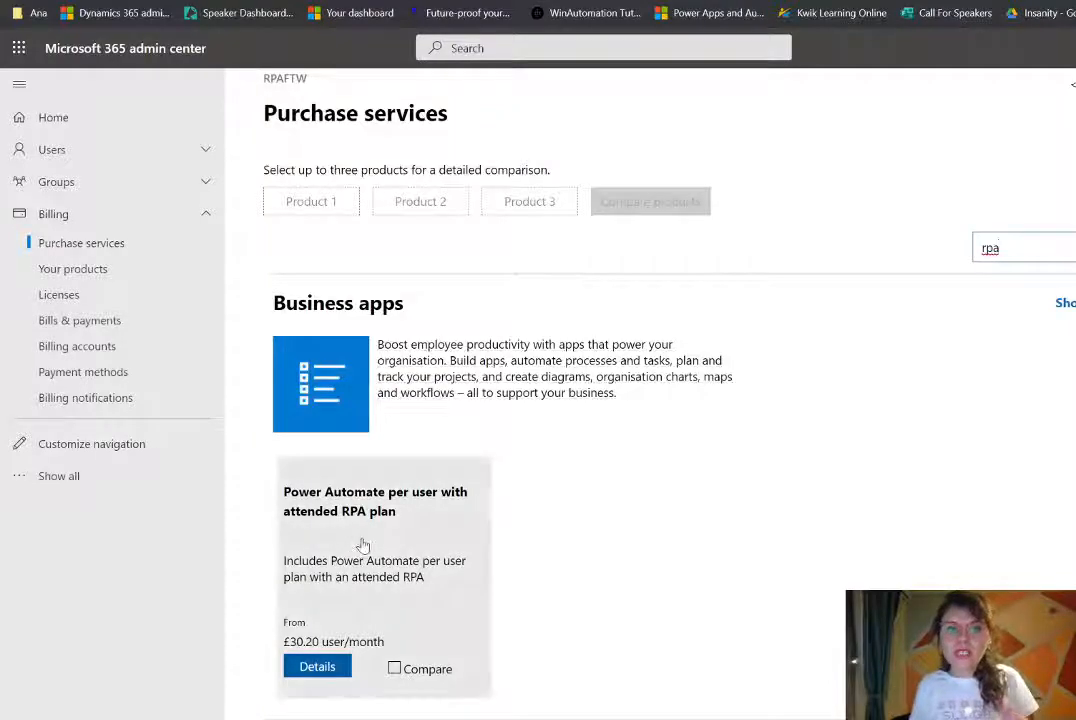
{"action": "scroll", "coordinate": [505, 505], "scroll_direction": "down", "scroll_amount": 1}
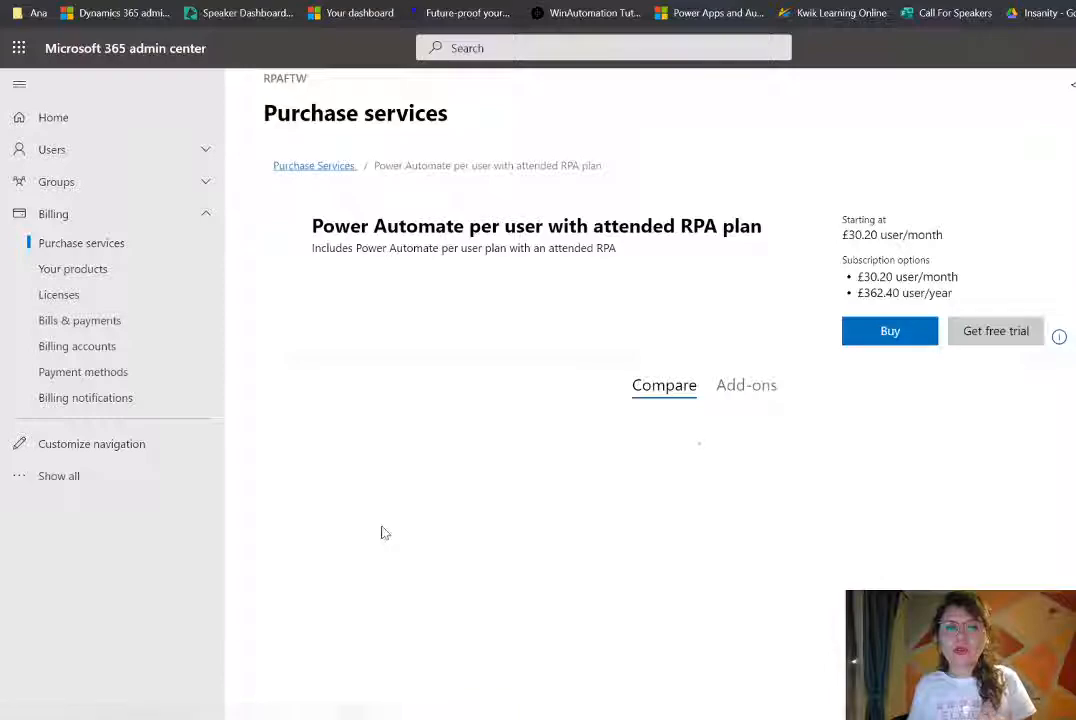
{"action": "left_click", "coordinate": [990, 343]}
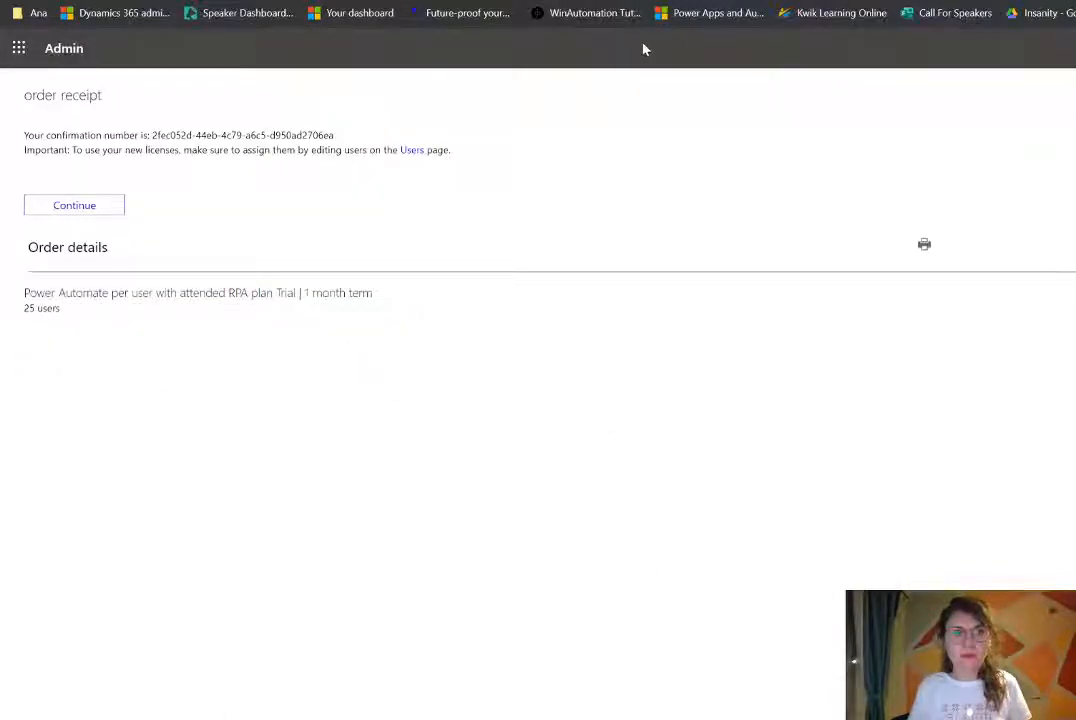
{"action": "left_click", "coordinate": [72, 208]}
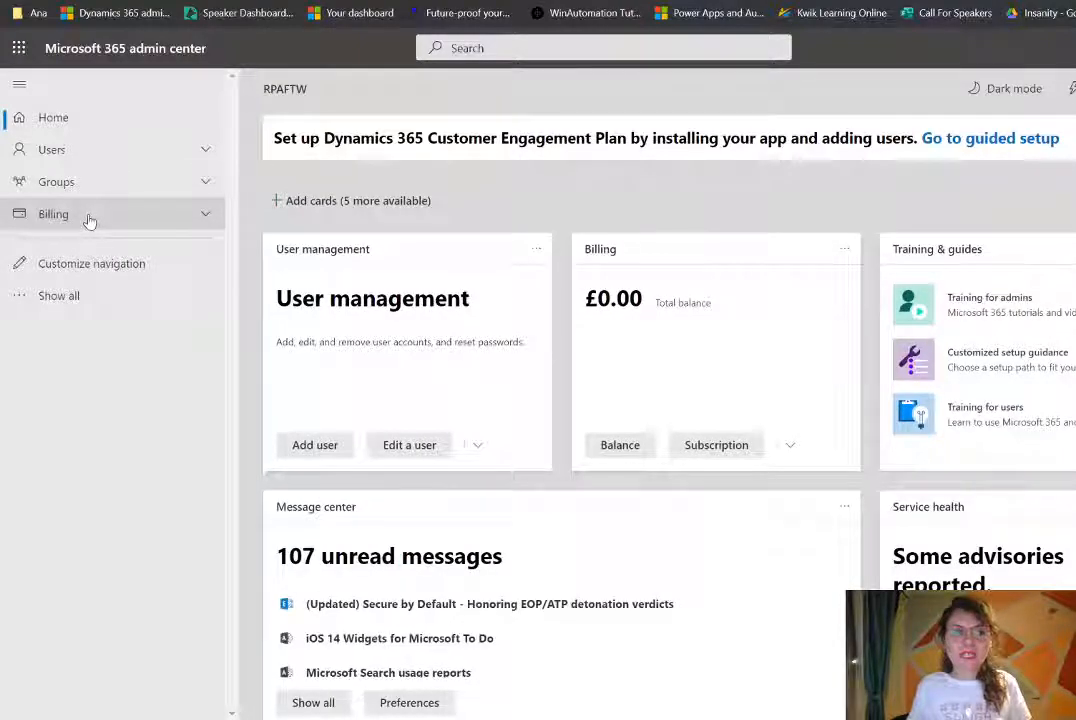
- Search 'power vir' and open the Power Virtual Agent trial's management page
{"action": "left_click", "coordinate": [89, 219]}
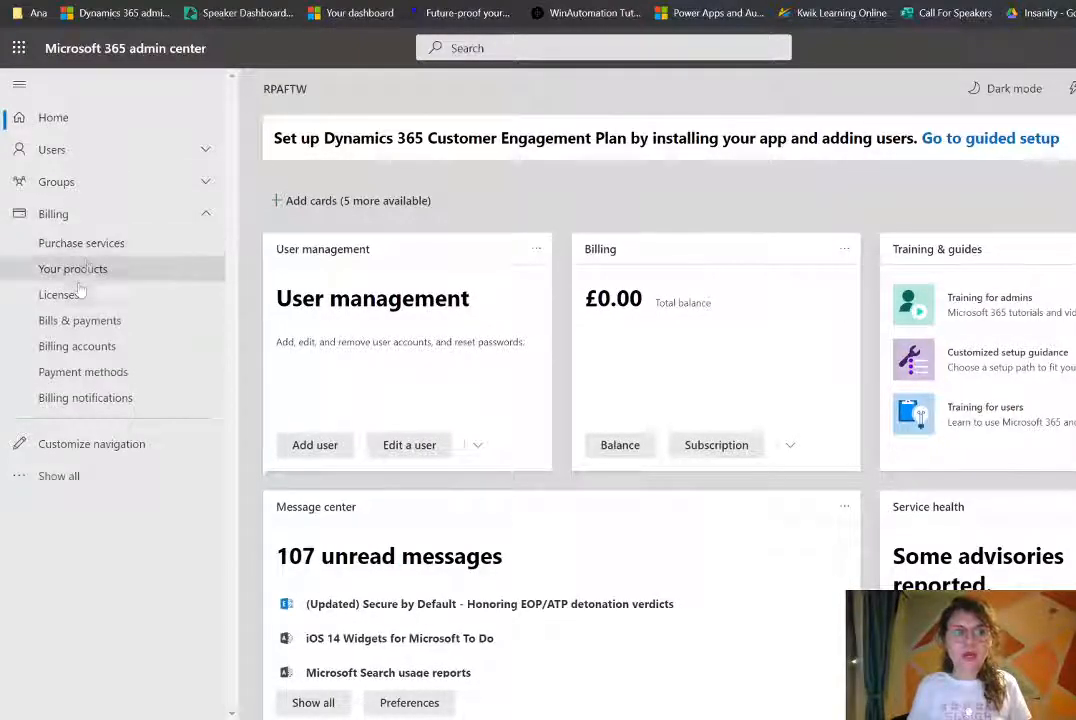
{"action": "left_click", "coordinate": [86, 271]}
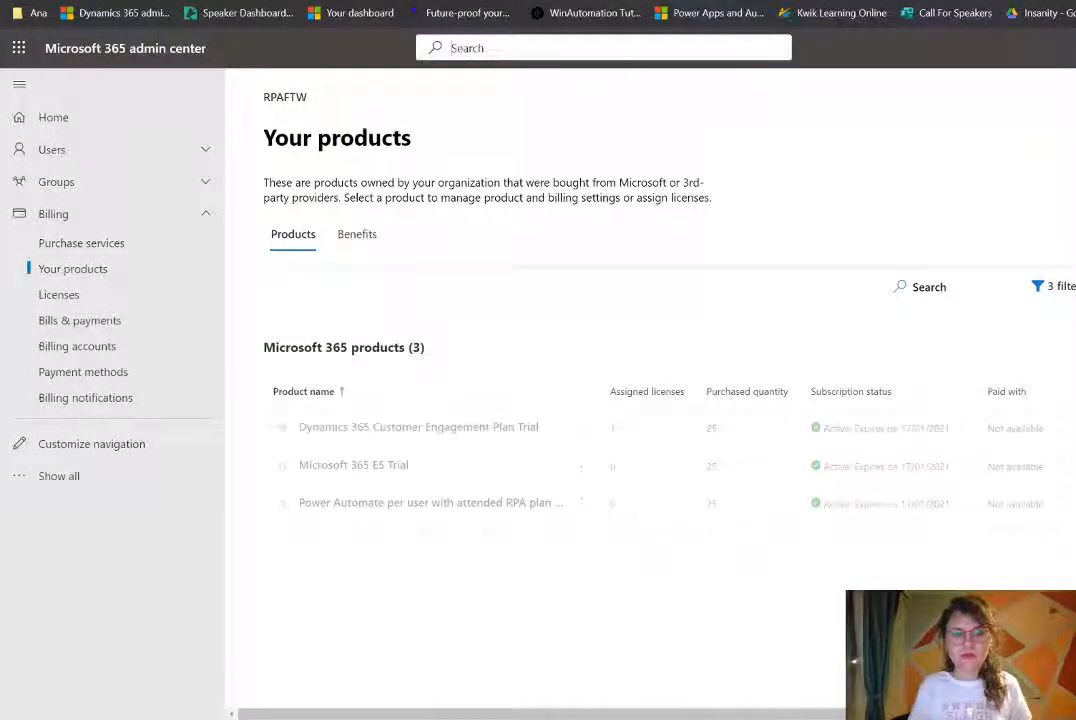
{"action": "left_click", "coordinate": [84, 241]}
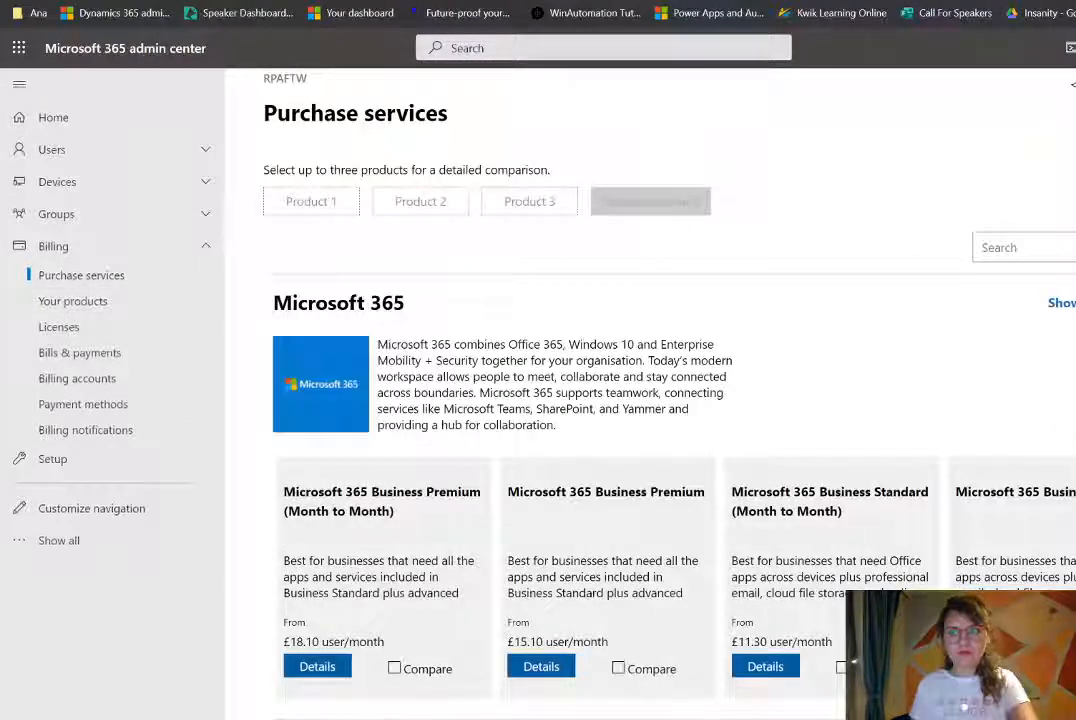
{"action": "type", "text": "power virtual"}
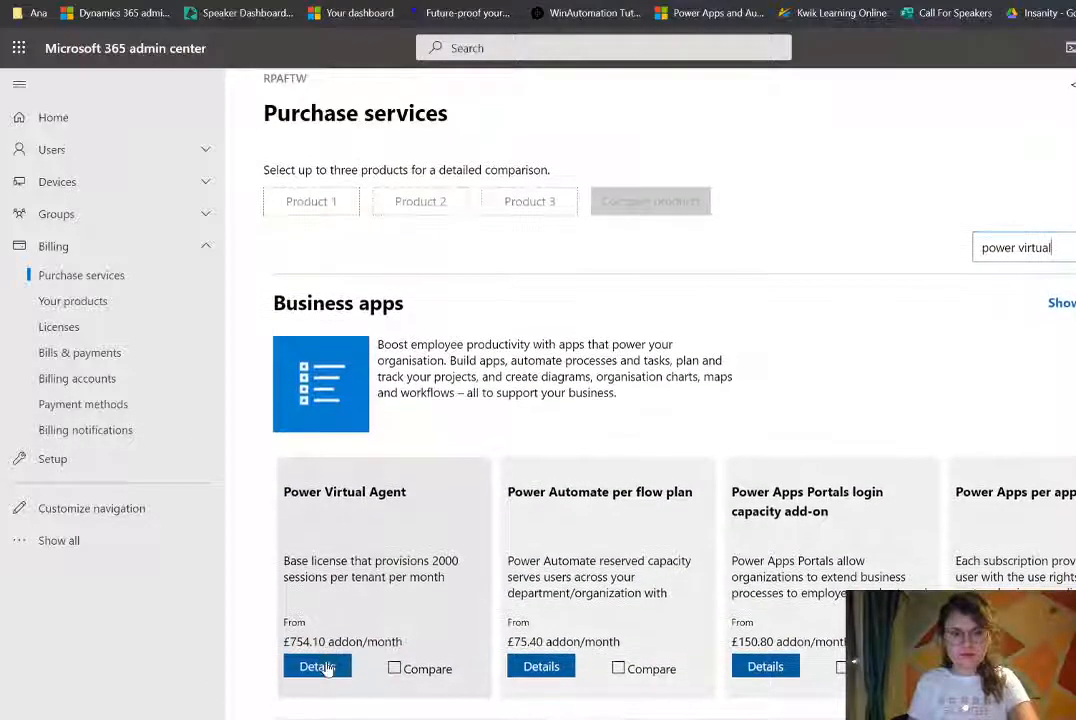
{"action": "left_click", "coordinate": [317, 667]}
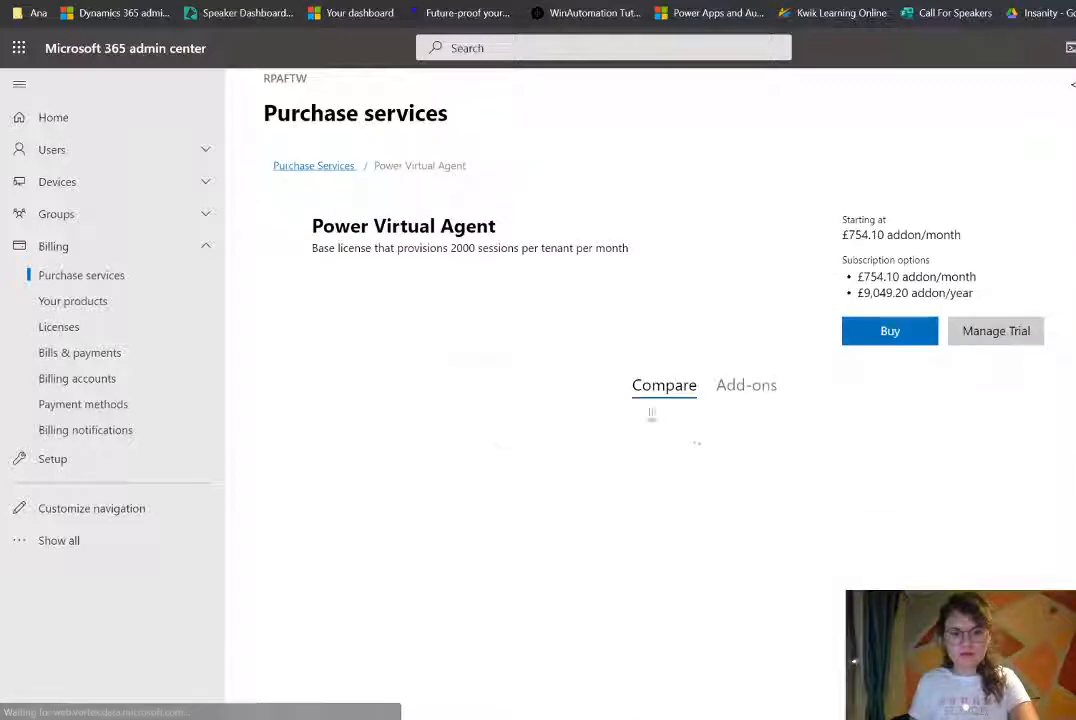
{"action": "left_click", "coordinate": [1010, 342]}
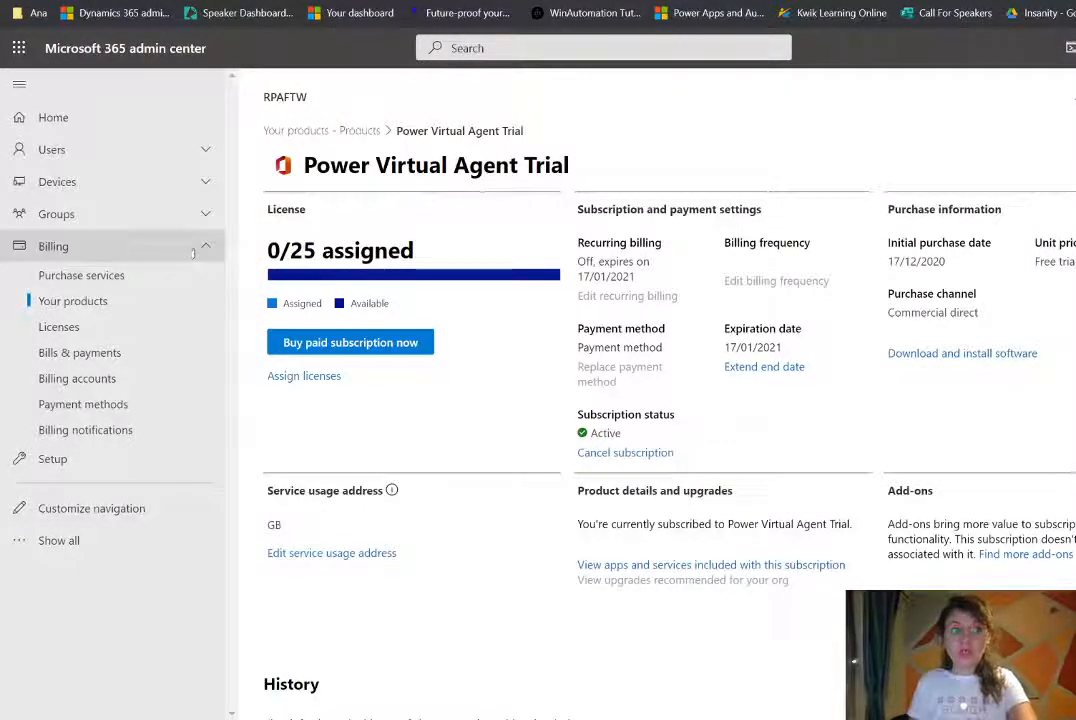
{"action": "left_click", "coordinate": [78, 150]}
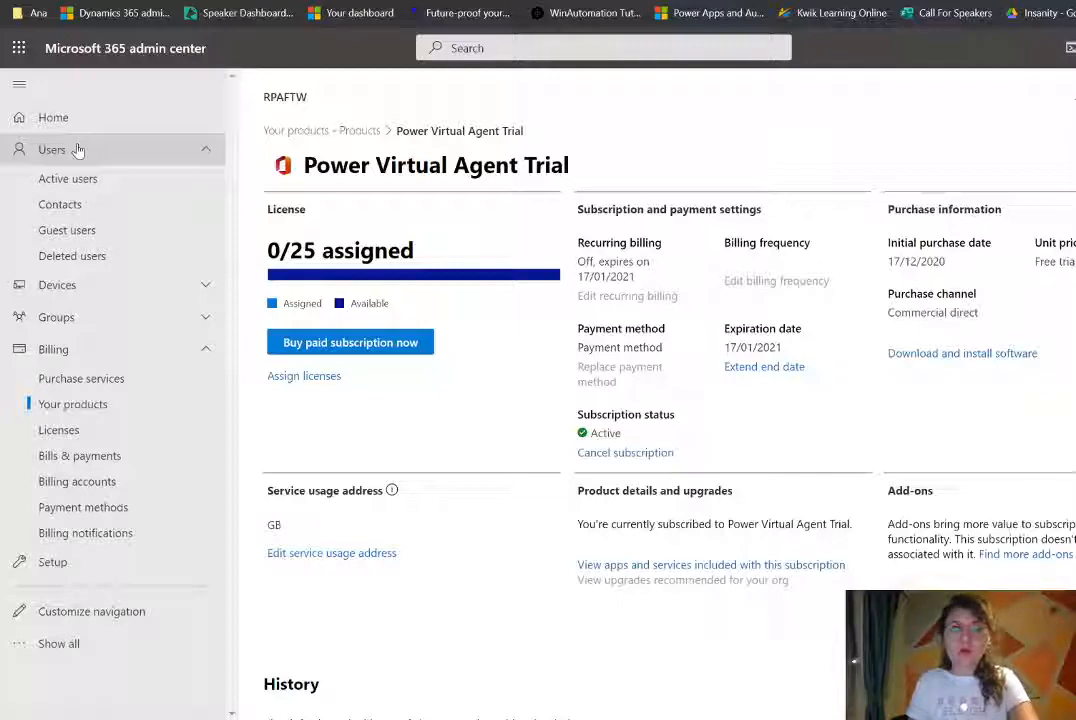
- Give the admin user Microsoft 365 E5 and Power Automate attended RPA plan licences
{"action": "left_click", "coordinate": [72, 179]}
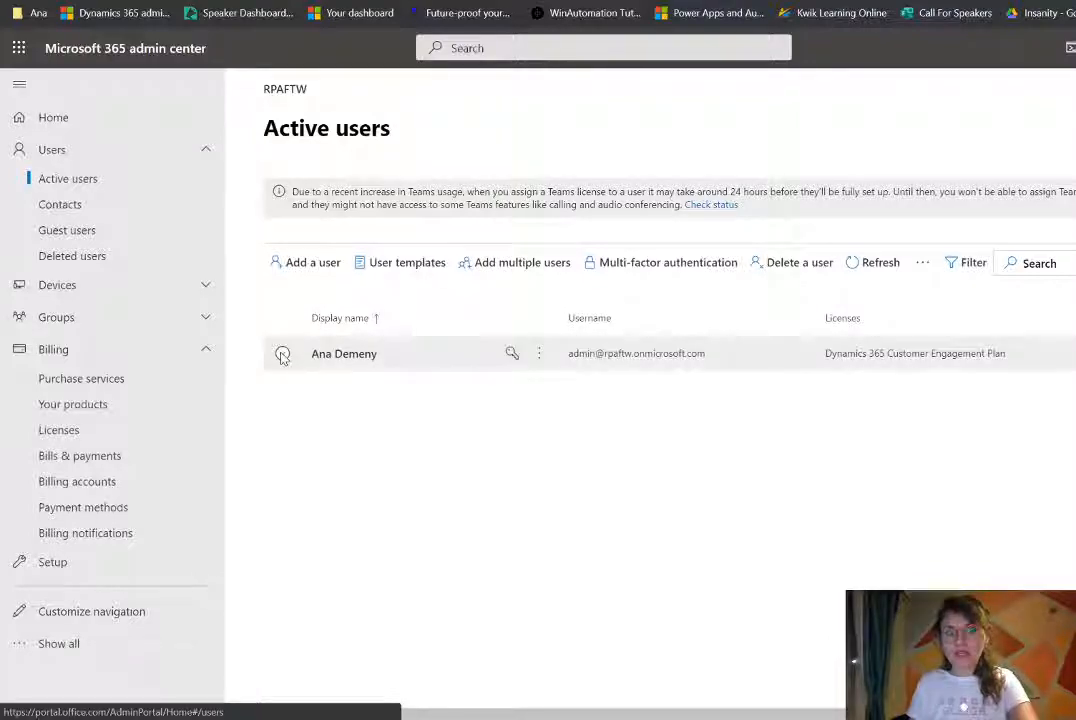
{"action": "left_click", "coordinate": [282, 354]}
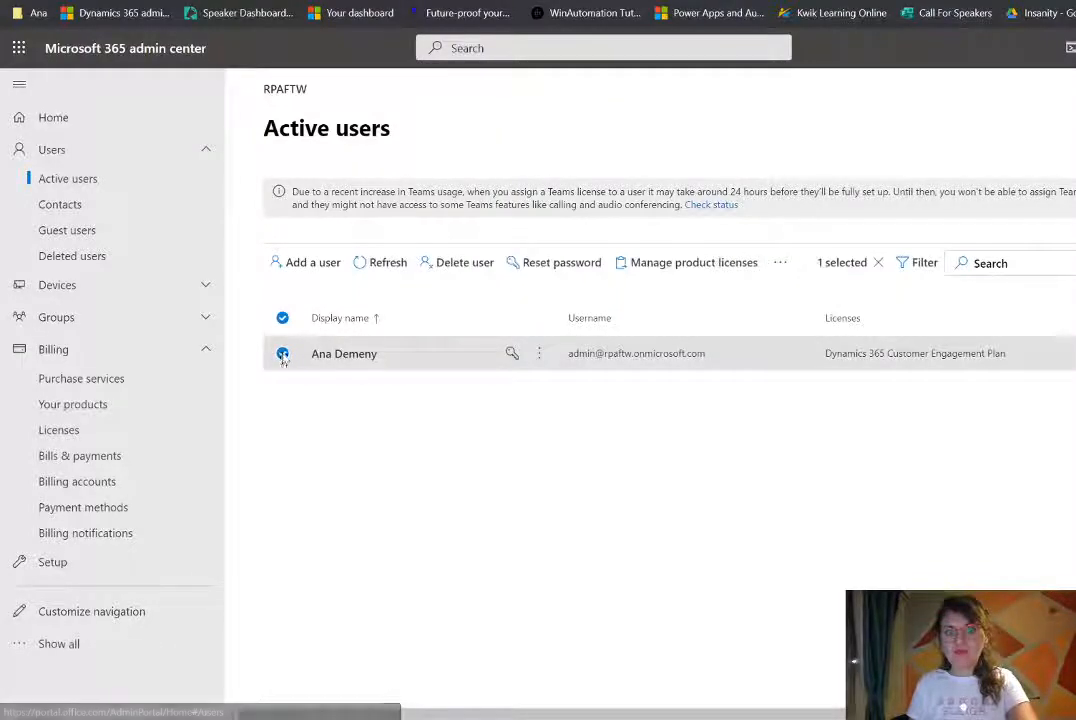
{"action": "left_click", "coordinate": [722, 264]}
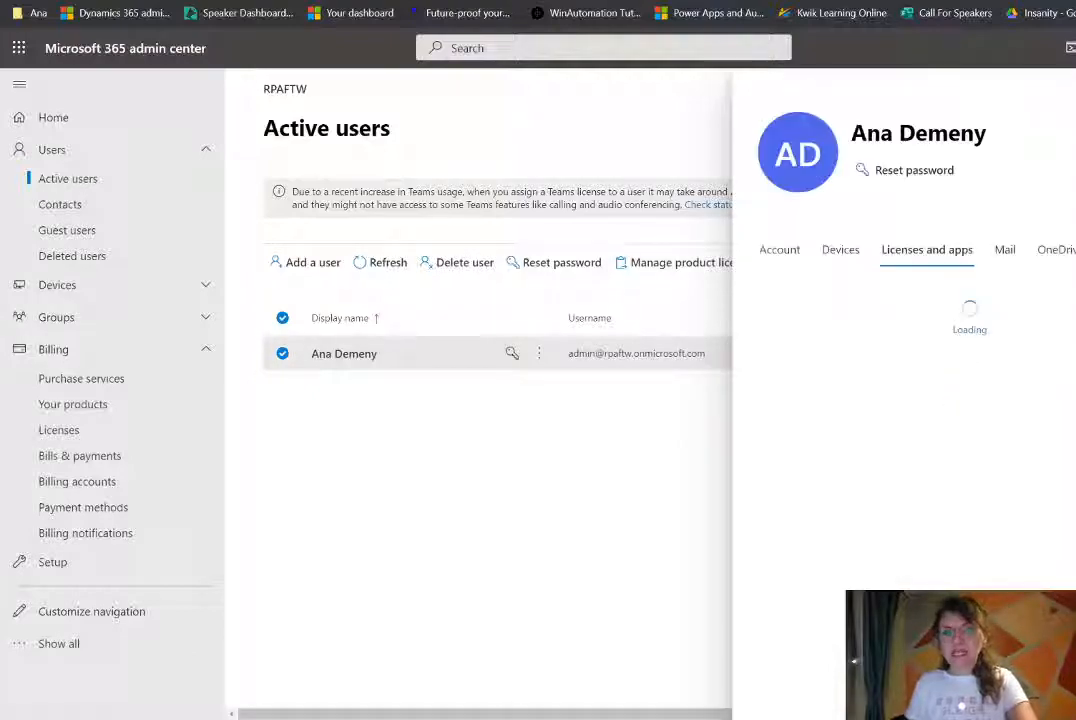
{"action": "left_click", "coordinate": [765, 492]}
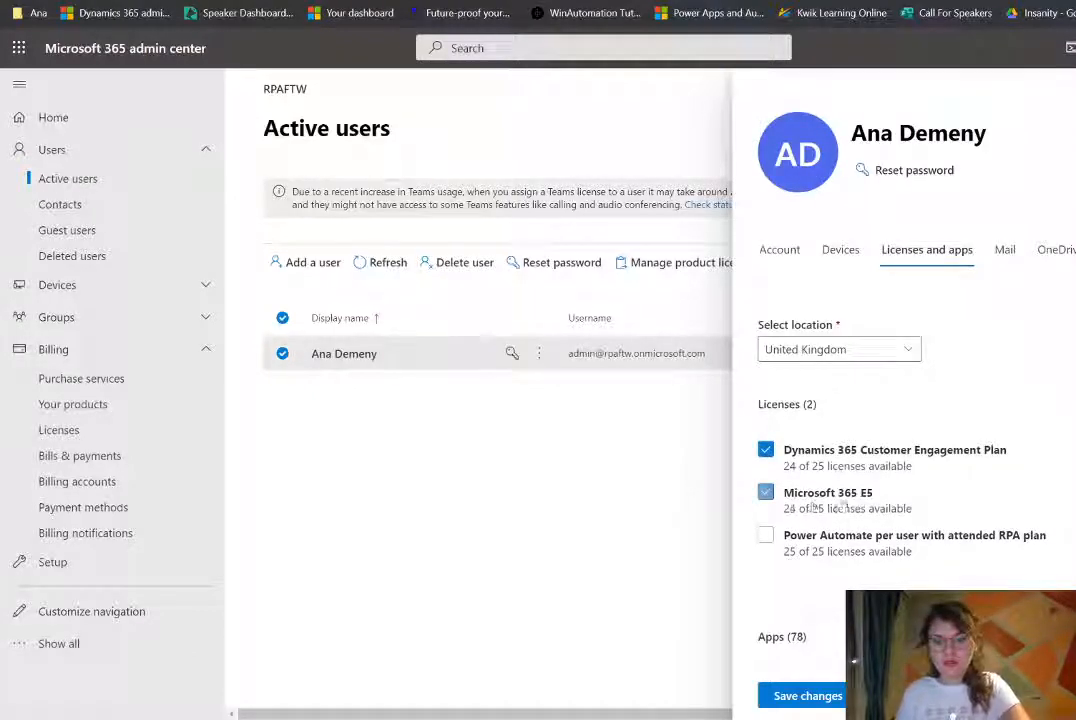
{"action": "left_click", "coordinate": [765, 535]}
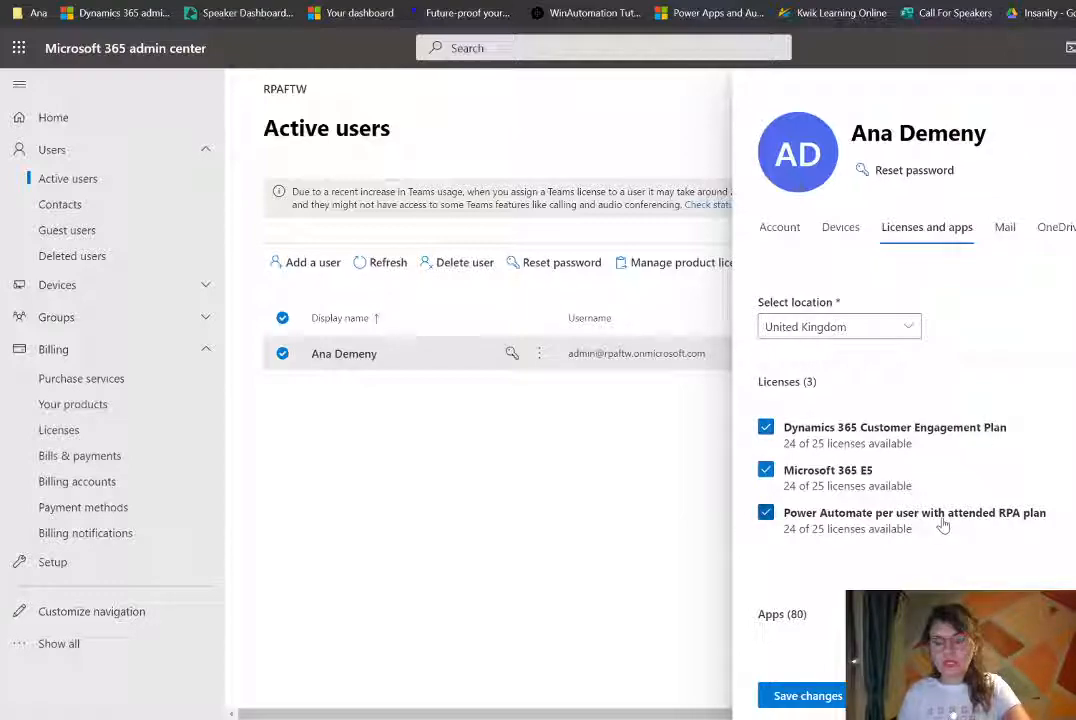
{"action": "left_click", "coordinate": [816, 697]}
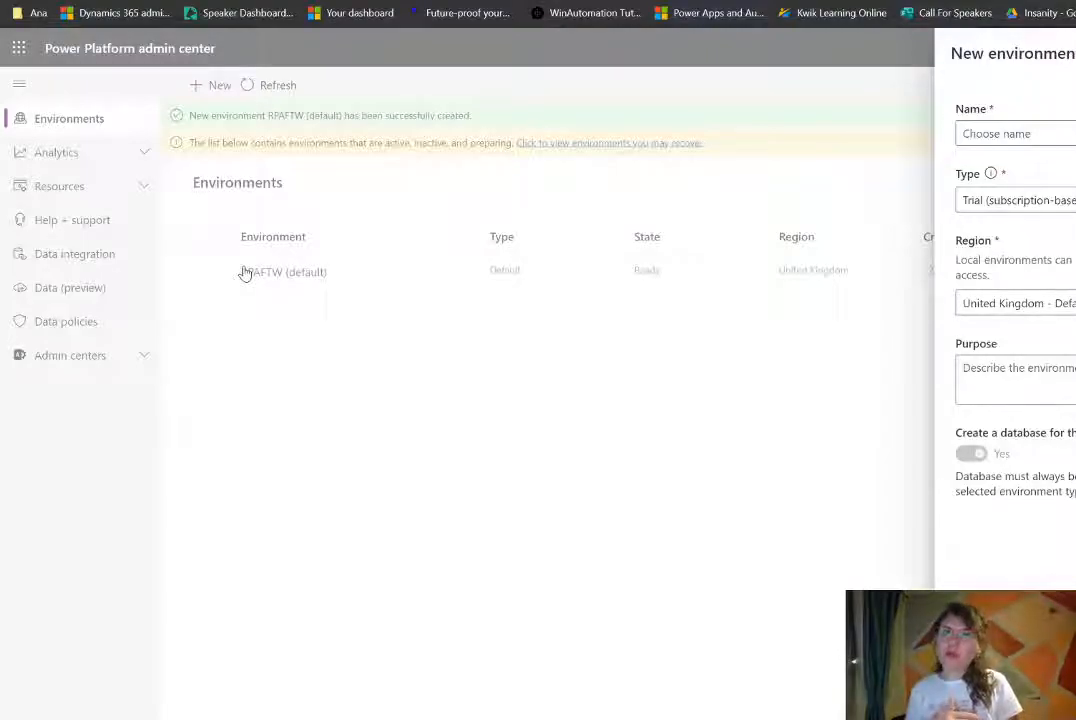
- Create Trial (subscription-based) environment RPAFTW_demo with a database deploying all enterprise applications
{"action": "left_click", "coordinate": [1000, 133]}
{"action": "type", "text": "RPAFT"}
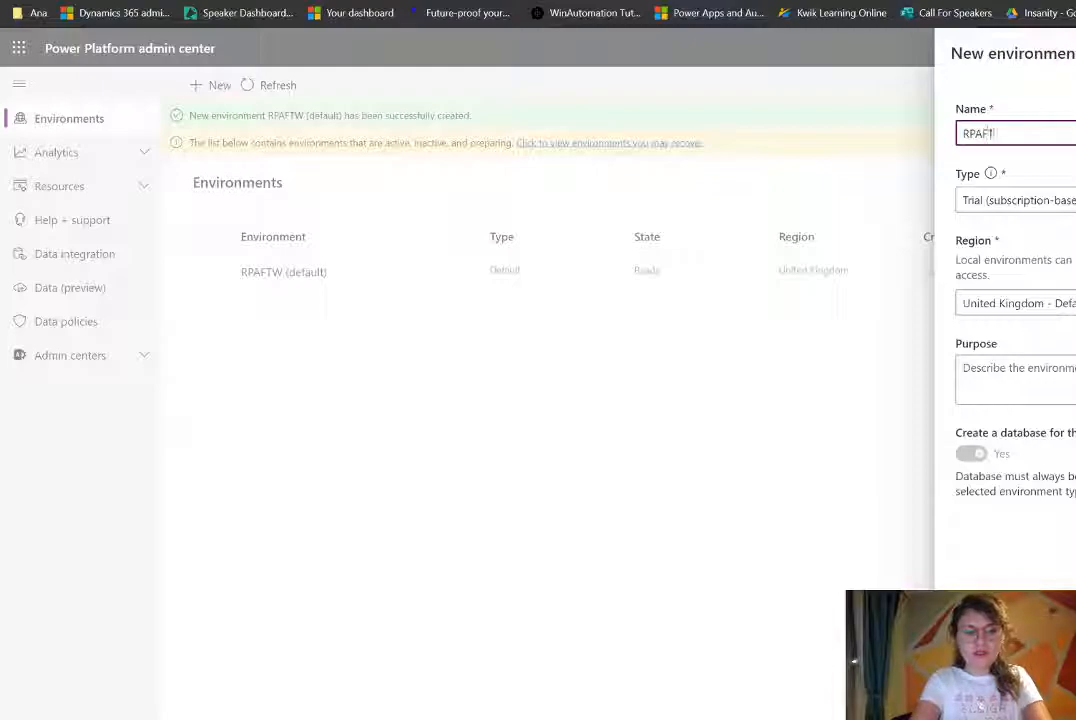
{"action": "type", "text": "W_demo"}
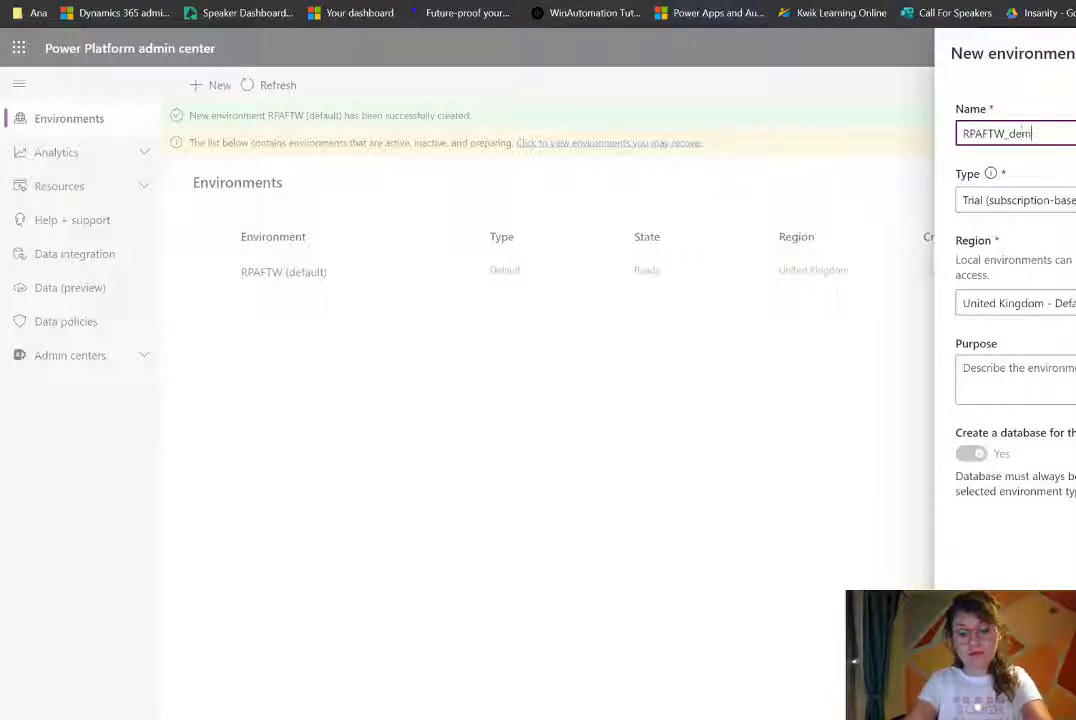
{"action": "left_click", "coordinate": [996, 202]}
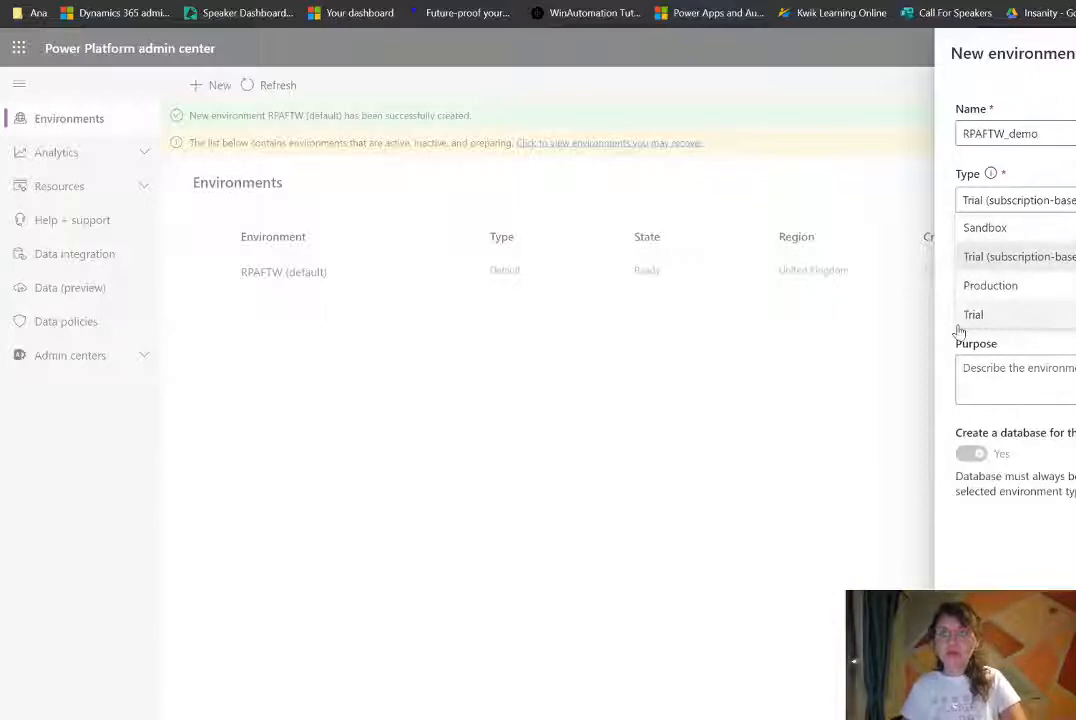
{"action": "left_click", "coordinate": [1020, 260]}
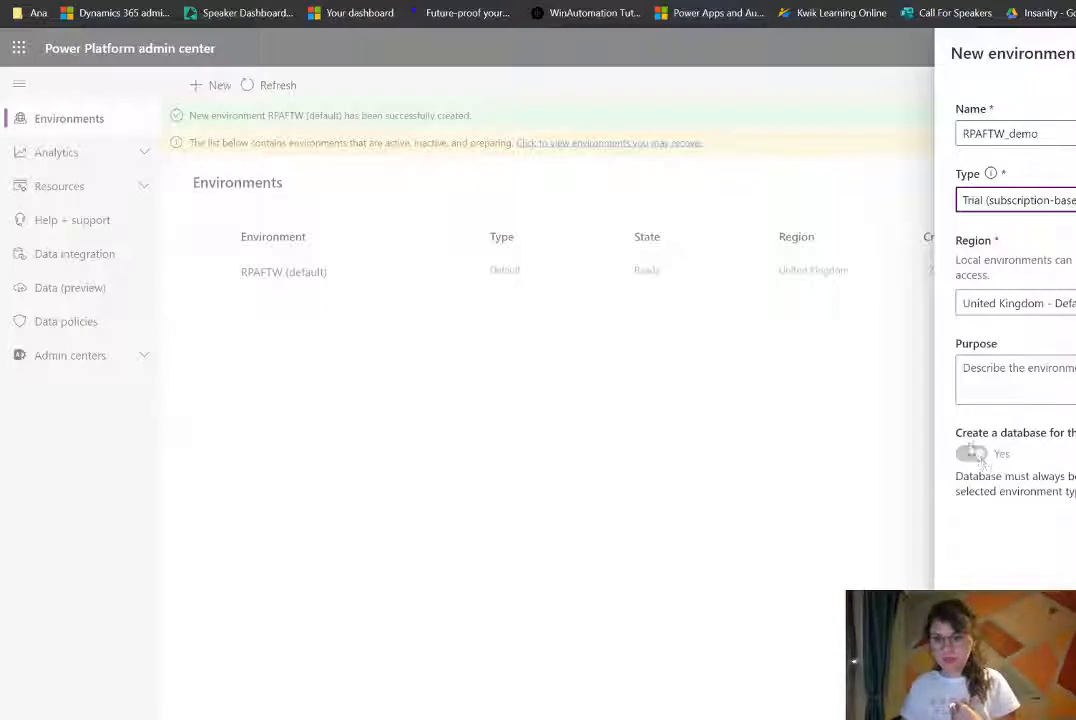
{"action": "left_click", "coordinate": [988, 690]}
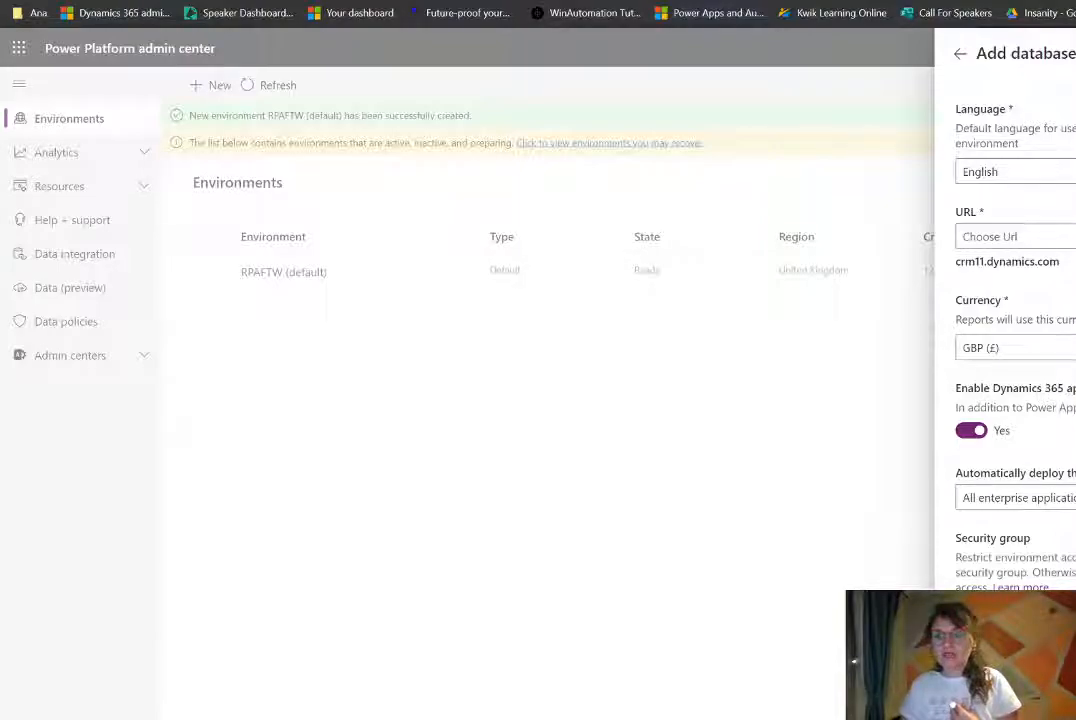
{"action": "left_click", "coordinate": [1015, 497]}
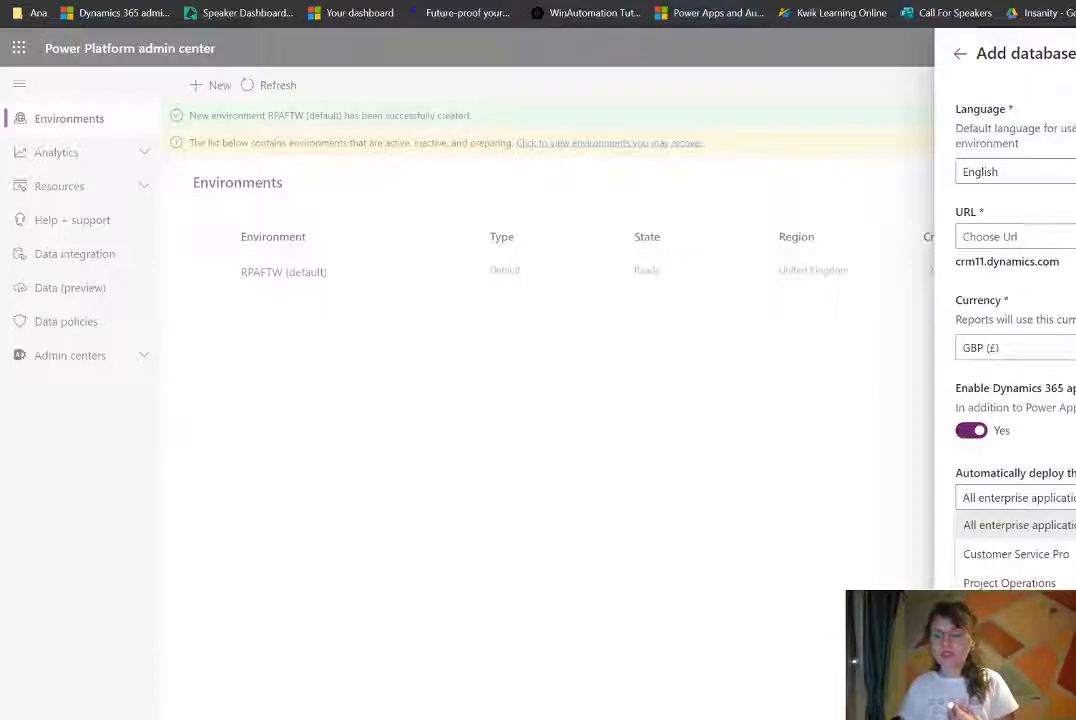
{"action": "left_click", "coordinate": [1010, 526]}
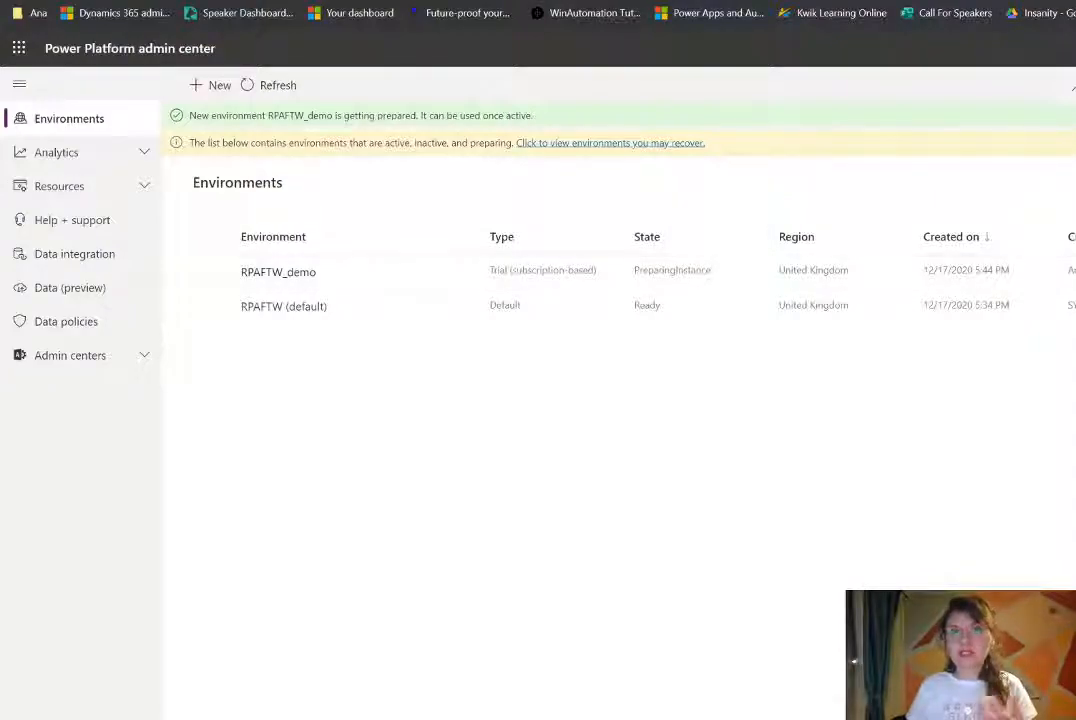
- In a new incognito window, go to Power Automate from the 'flow' suggestion and sign in
{"action": "key", "text": "ctrl+shift+n"}
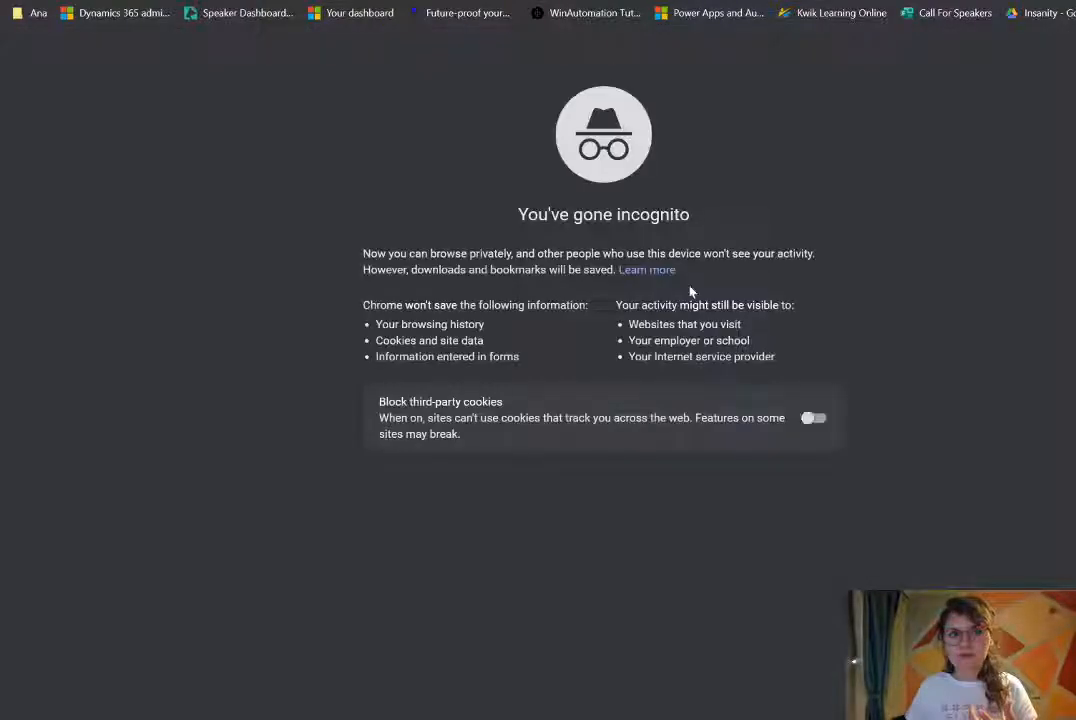
{"action": "type", "text": "flow"}
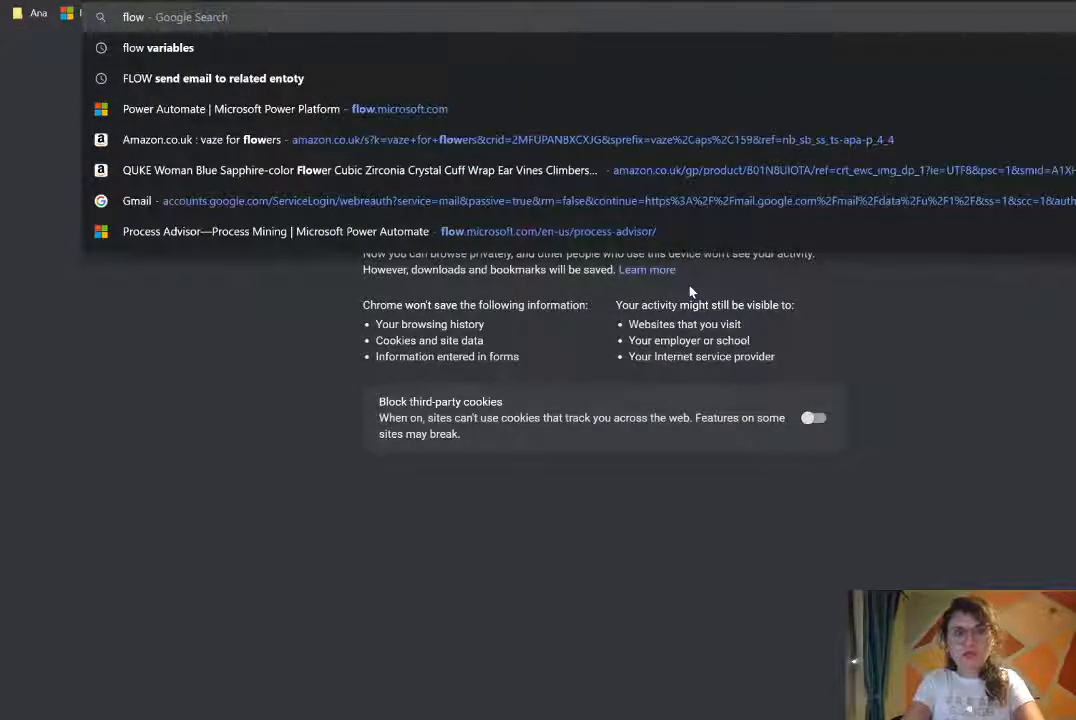
{"action": "left_click", "coordinate": [374, 109]}
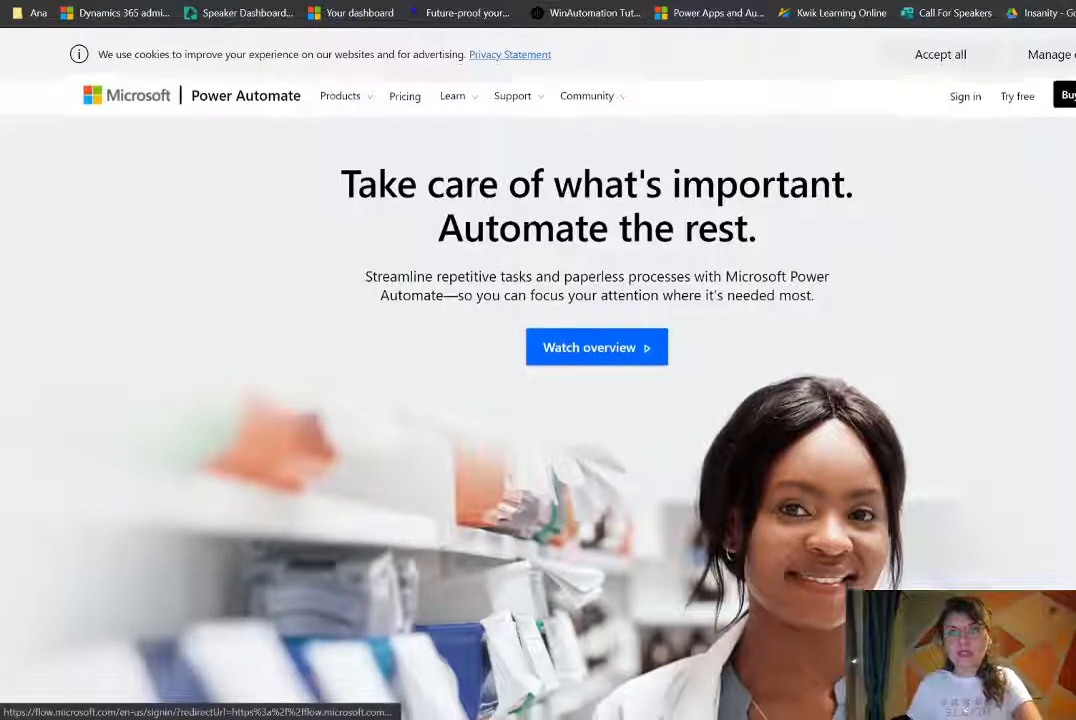
{"action": "left_click", "coordinate": [970, 95]}
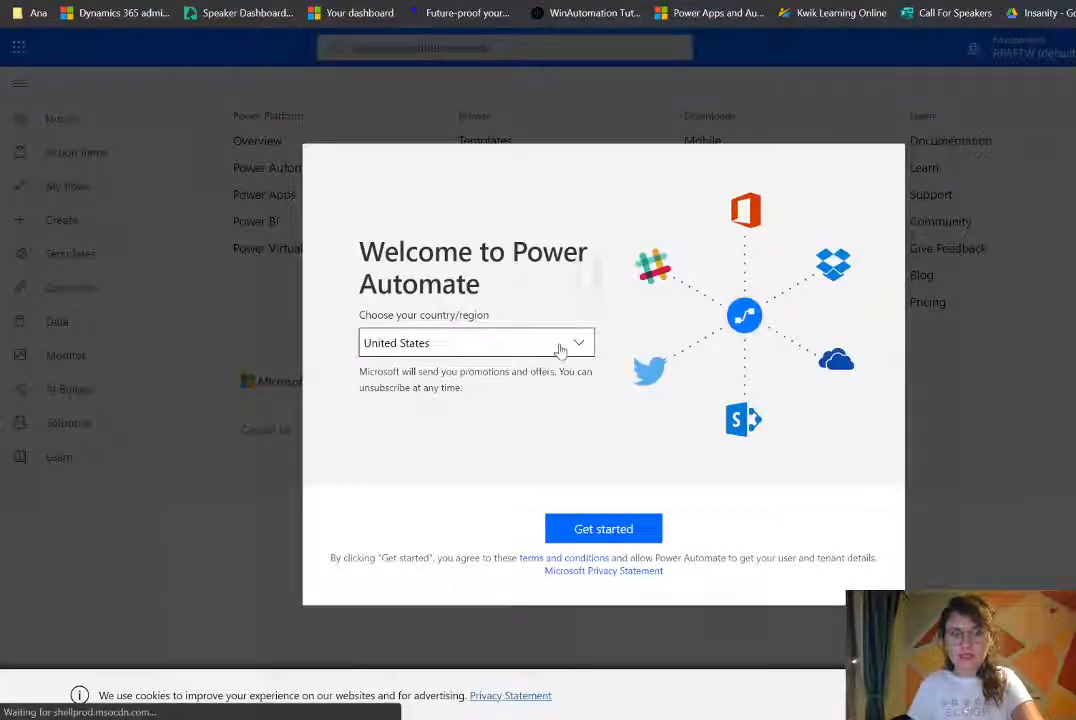
- Set the Power Automate country/region to United Kingdom and accept the terms
{"action": "left_click", "coordinate": [470, 342]}
{"action": "left_click", "coordinate": [466, 289]}
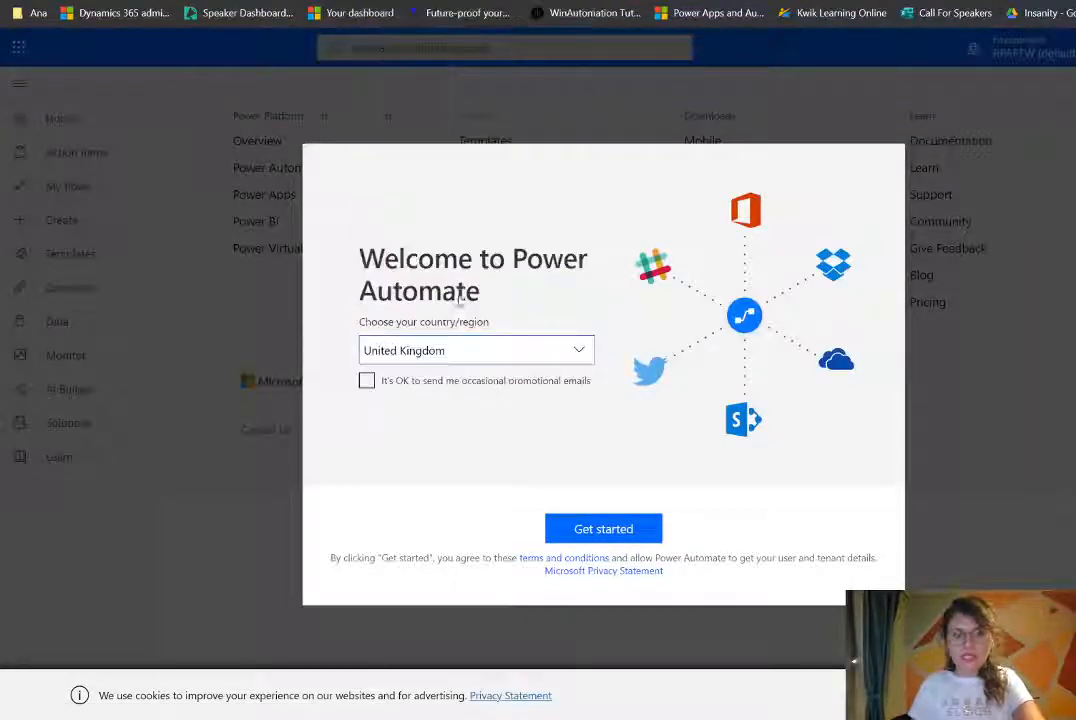
{"action": "left_click", "coordinate": [599, 533]}
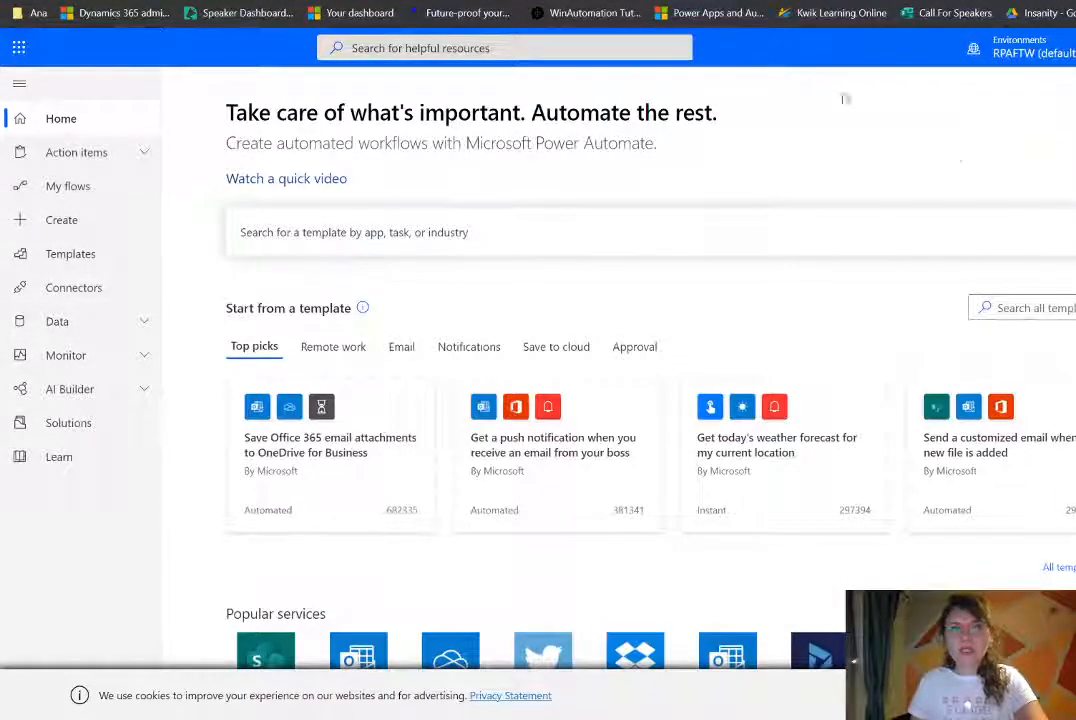
- Switch to the RPAFTW_demo environment and open AI Builder's Build page
{"action": "left_click", "coordinate": [1055, 52]}
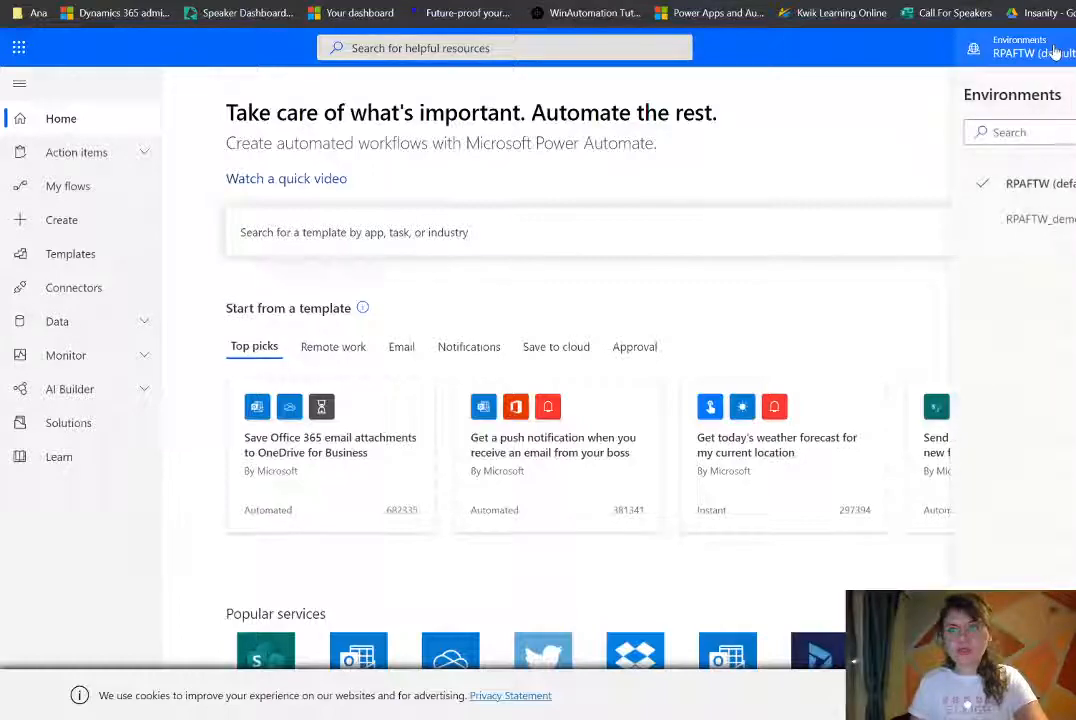
{"action": "left_click", "coordinate": [1045, 233]}
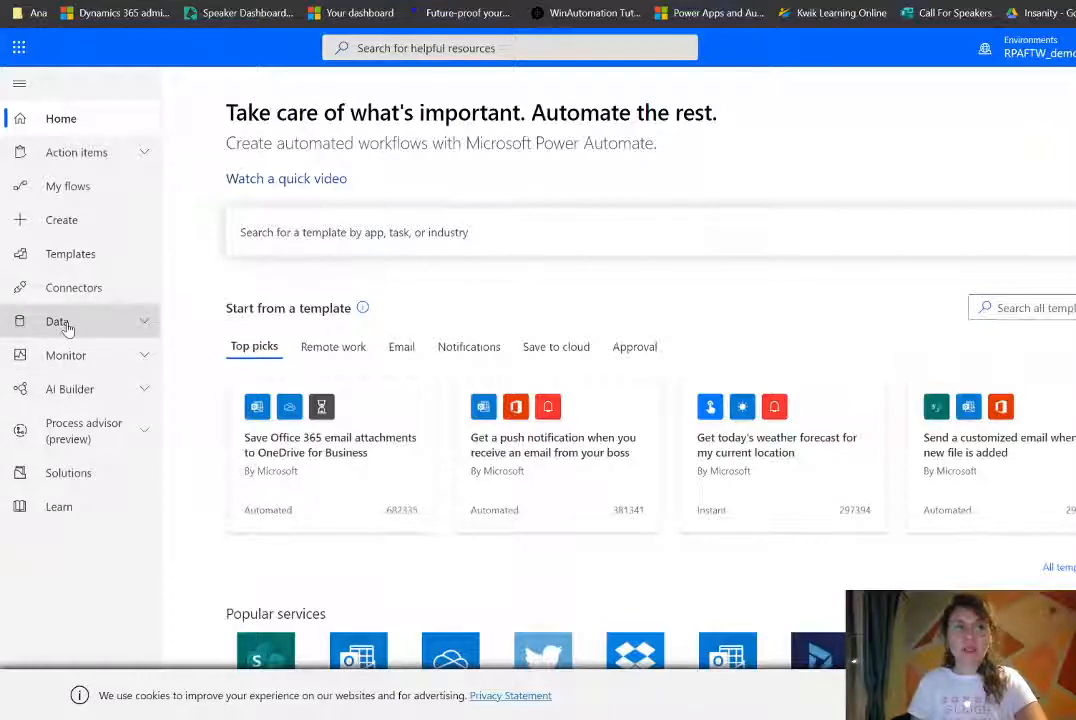
{"action": "left_click", "coordinate": [72, 389]}
{"action": "left_click", "coordinate": [60, 424]}
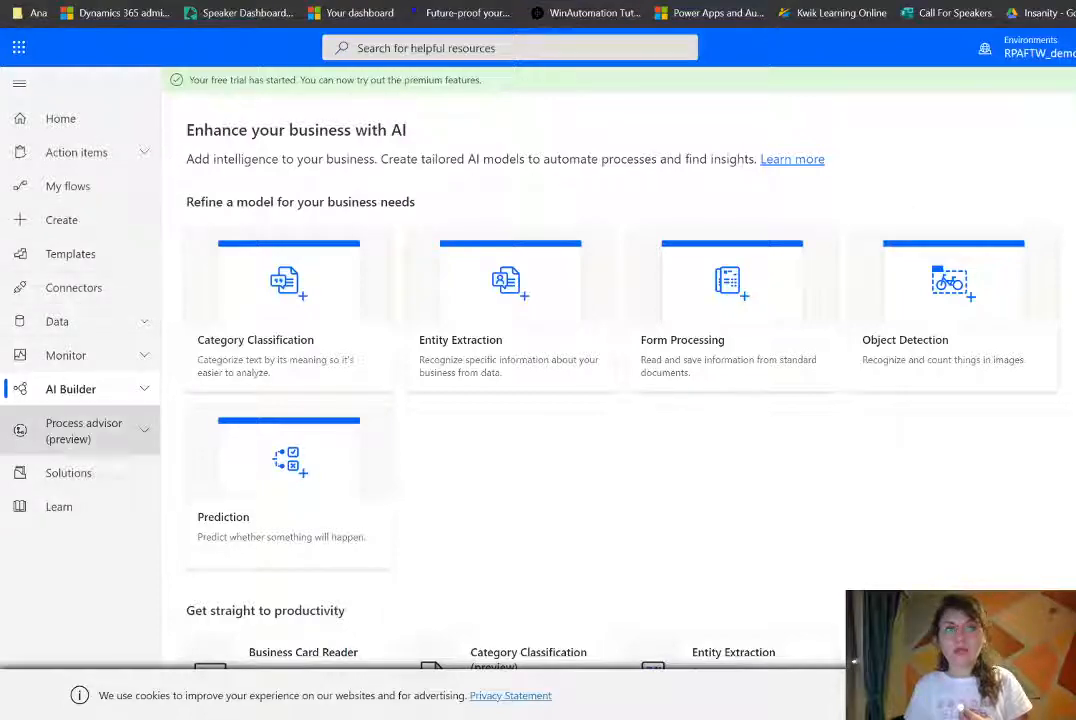
- Create a new desktop flow named 'test' from My flows and launch it in Power Automate Desktop
{"action": "left_click", "coordinate": [62, 188]}
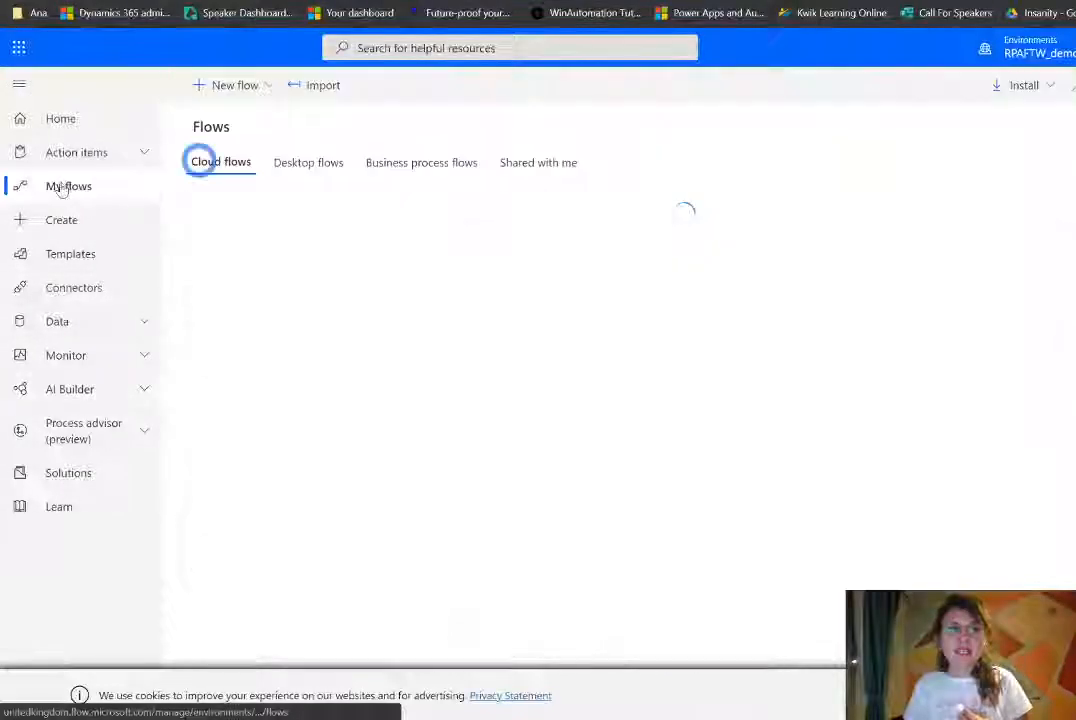
{"action": "left_click", "coordinate": [229, 88]}
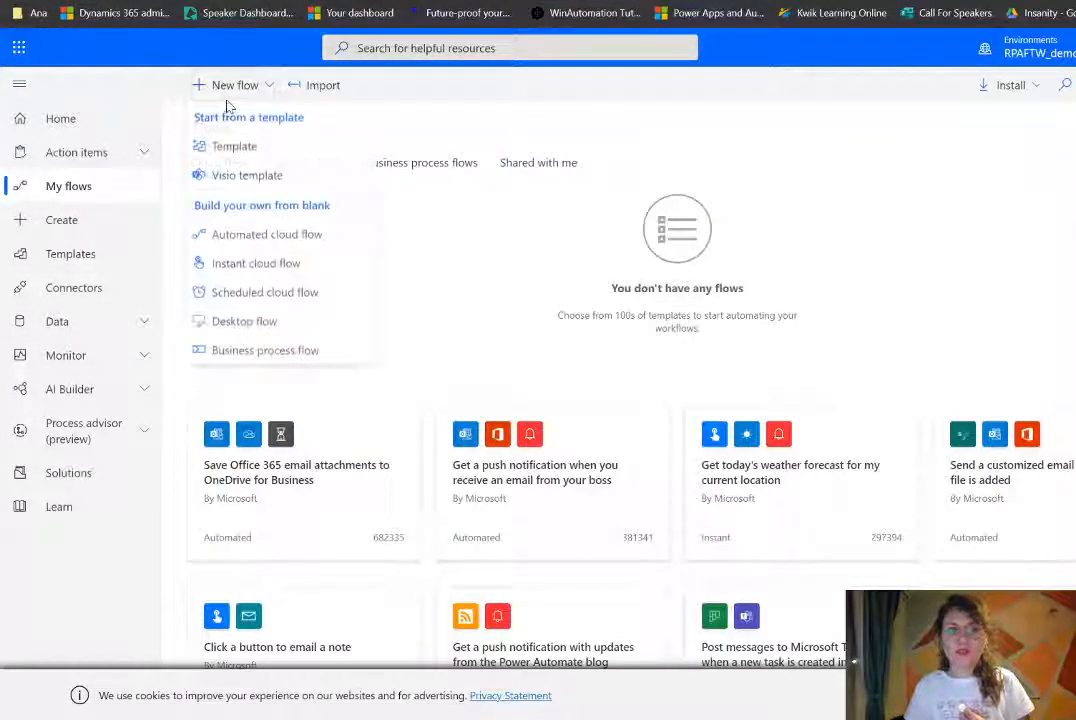
{"action": "left_click", "coordinate": [270, 322]}
{"action": "left_click", "coordinate": [850, 229]}
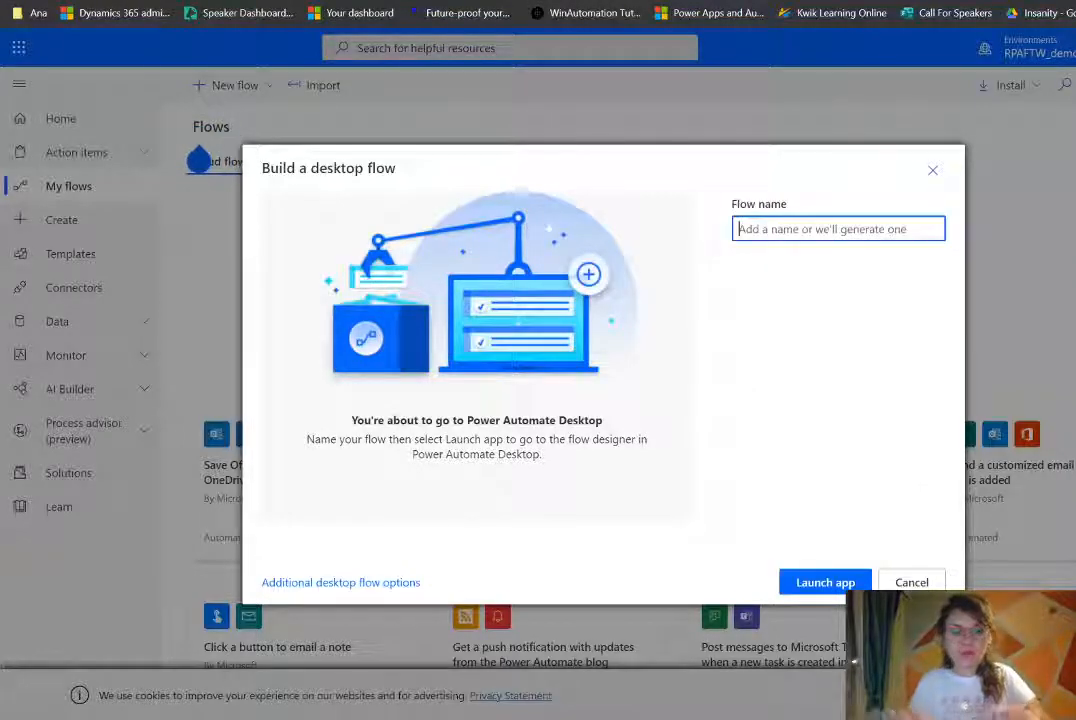
{"action": "type", "text": "test"}
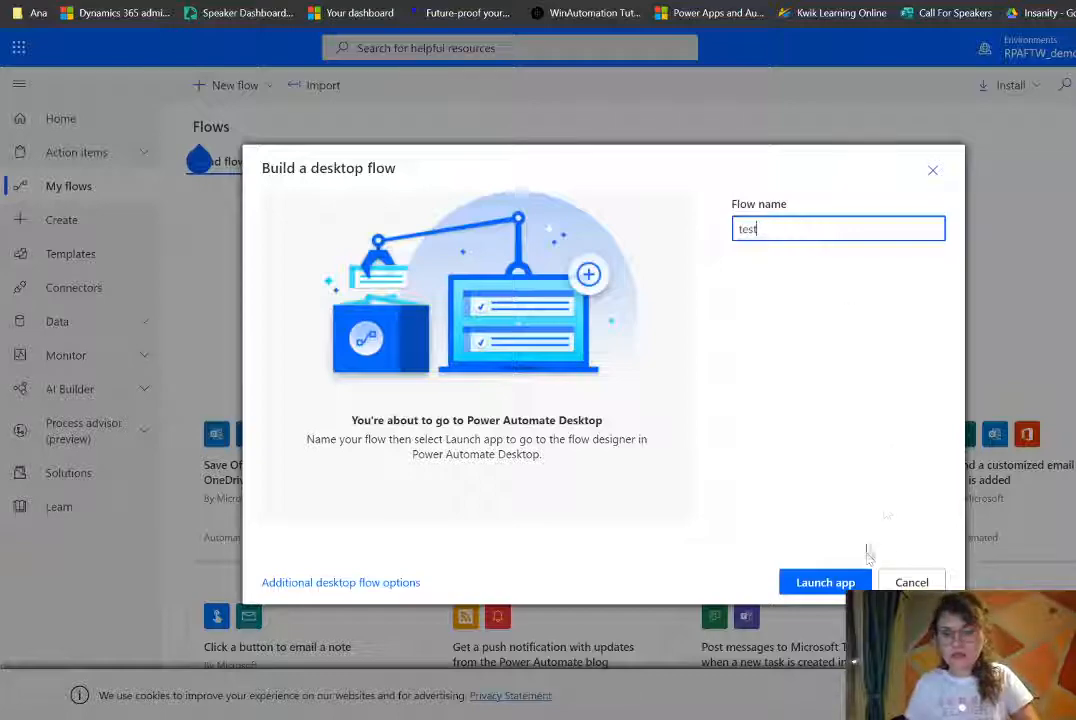
{"action": "left_click", "coordinate": [825, 582]}
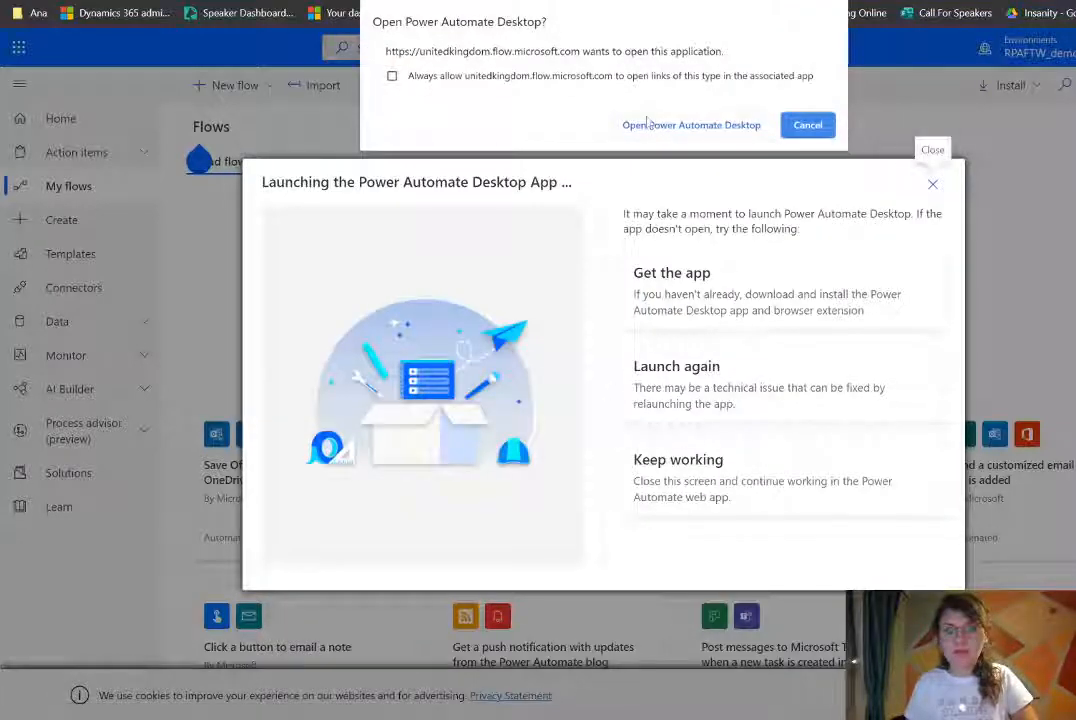
{"action": "left_click", "coordinate": [685, 125]}
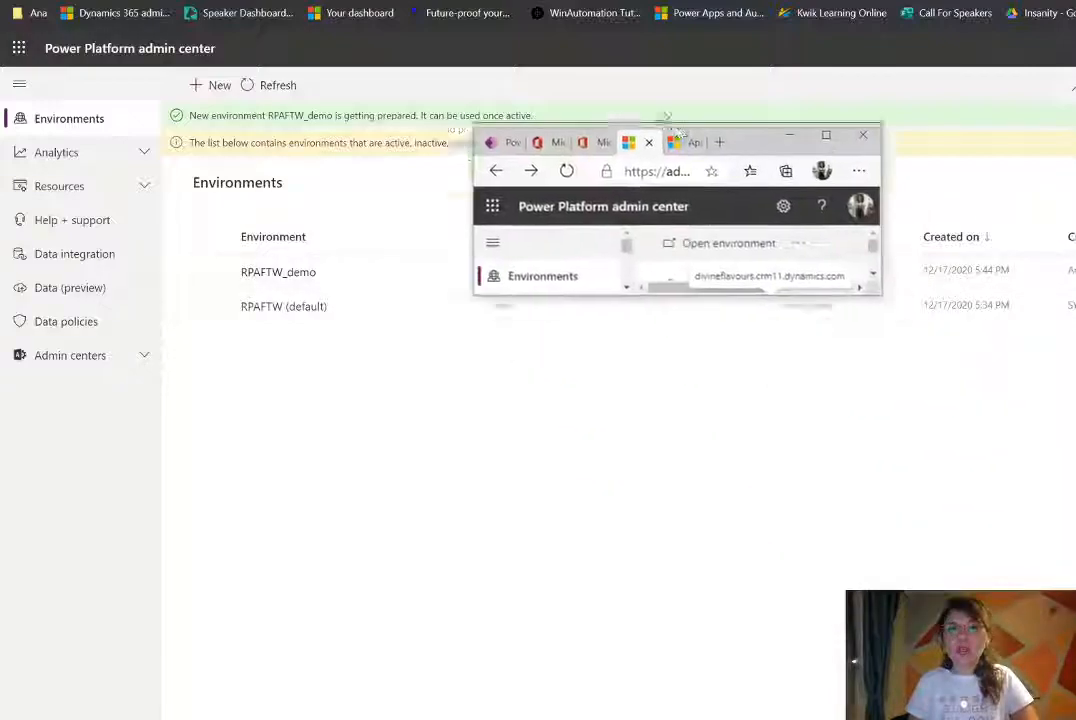
- Maximize the admin center, open the test environment's details and follow its Environment URL
{"action": "left_click_drag", "start_coordinate": [695, 146], "coordinate": [538, 93]}
{"action": "left_click", "coordinate": [665, 98]}
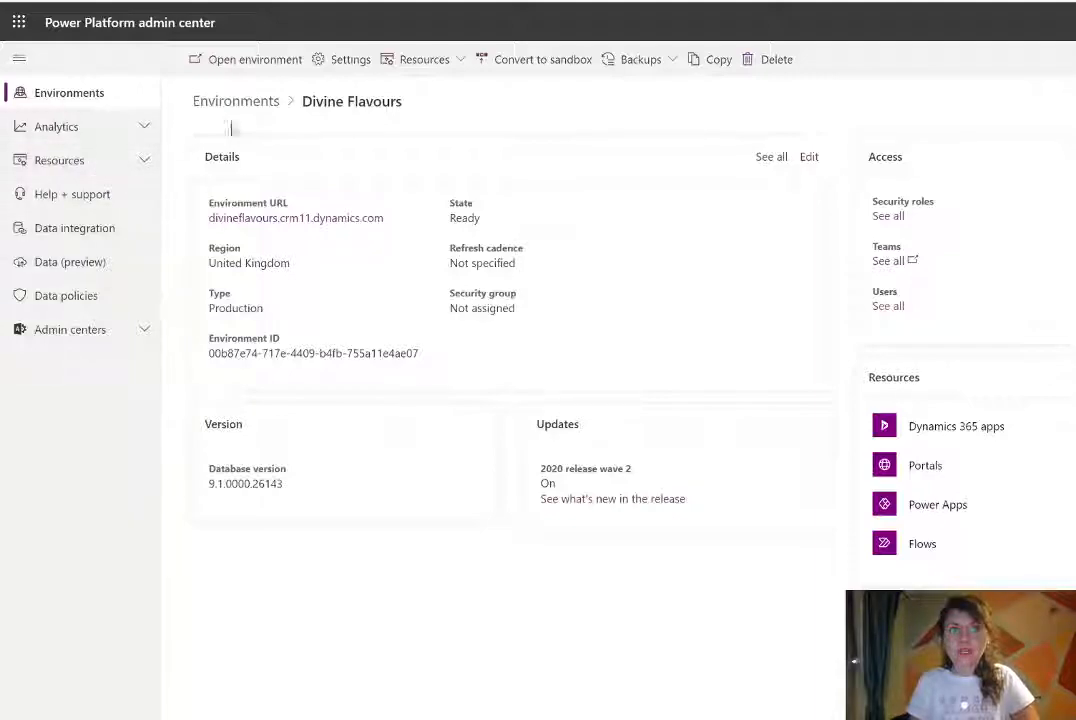
{"action": "left_click", "coordinate": [50, 95]}
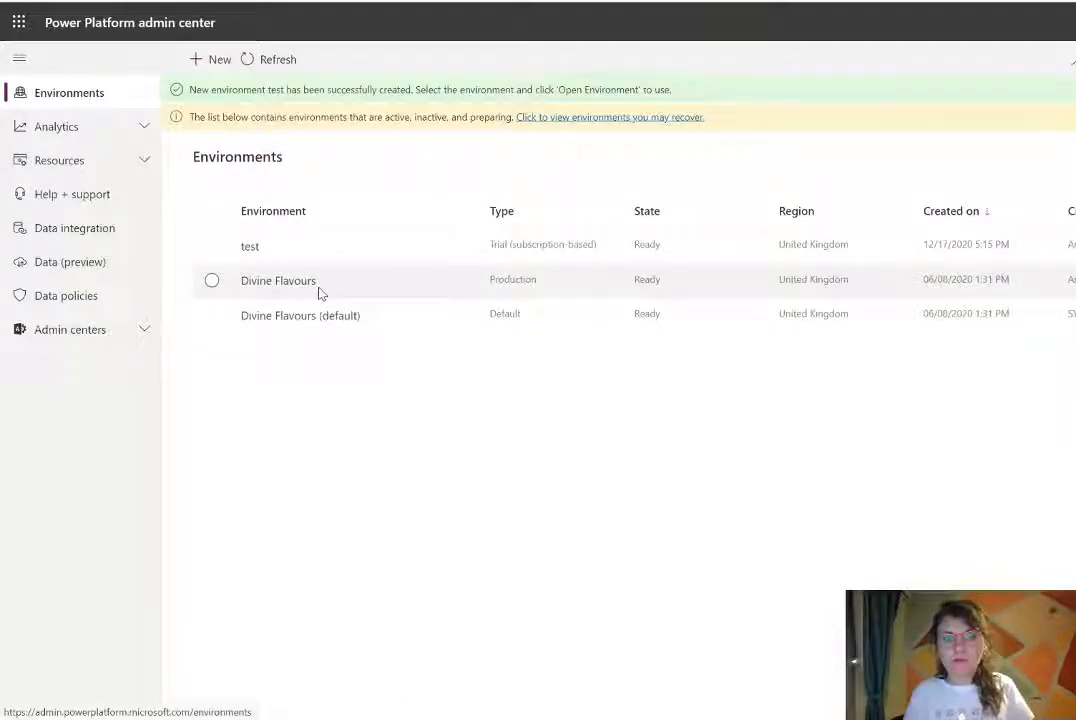
{"action": "left_click", "coordinate": [252, 248]}
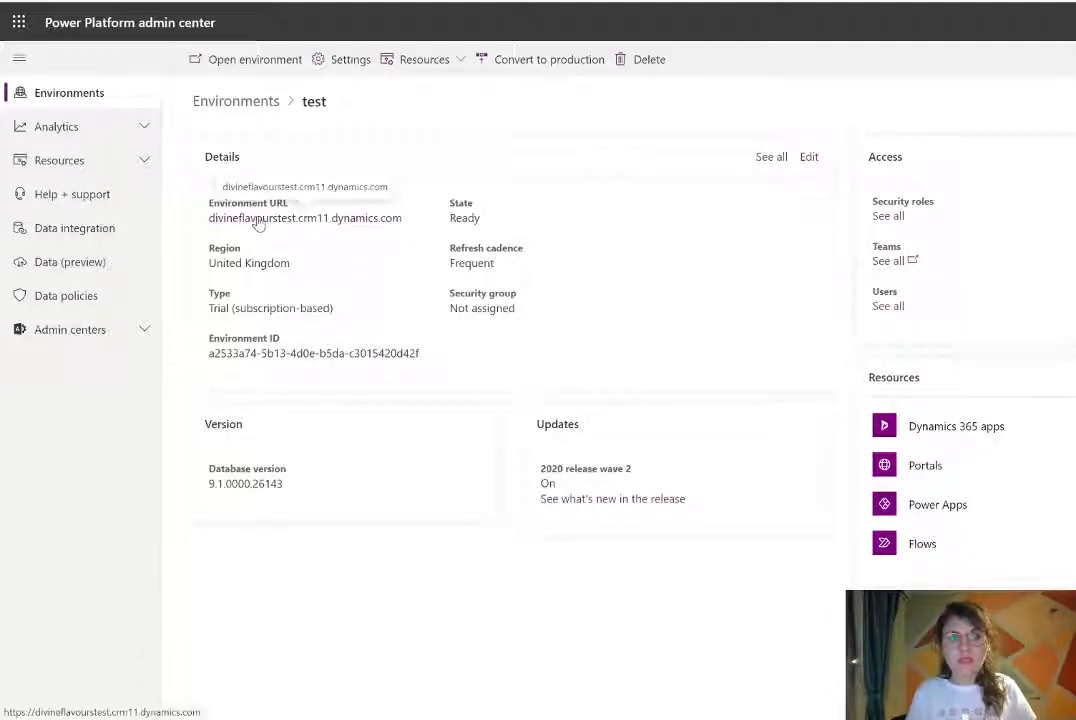
{"action": "left_click", "coordinate": [257, 220]}
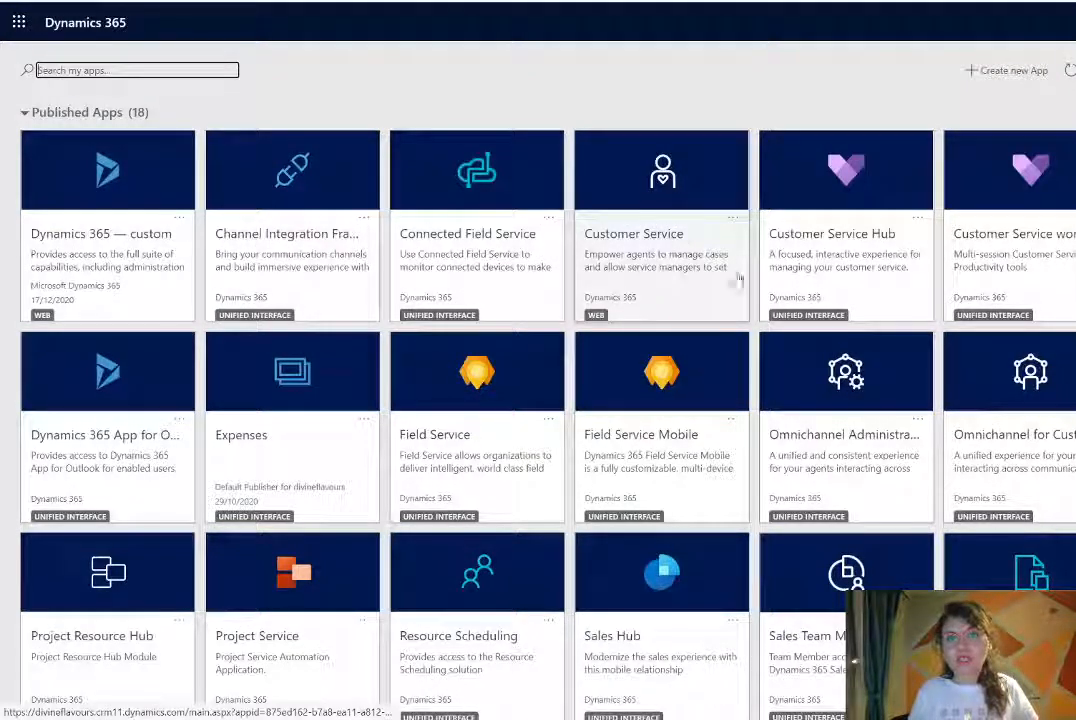
- Show the Divine Flavours environment's tables under Data > Tables in Power Apps
{"action": "scroll", "coordinate": [645, 392], "scroll_direction": "down", "scroll_amount": 3}
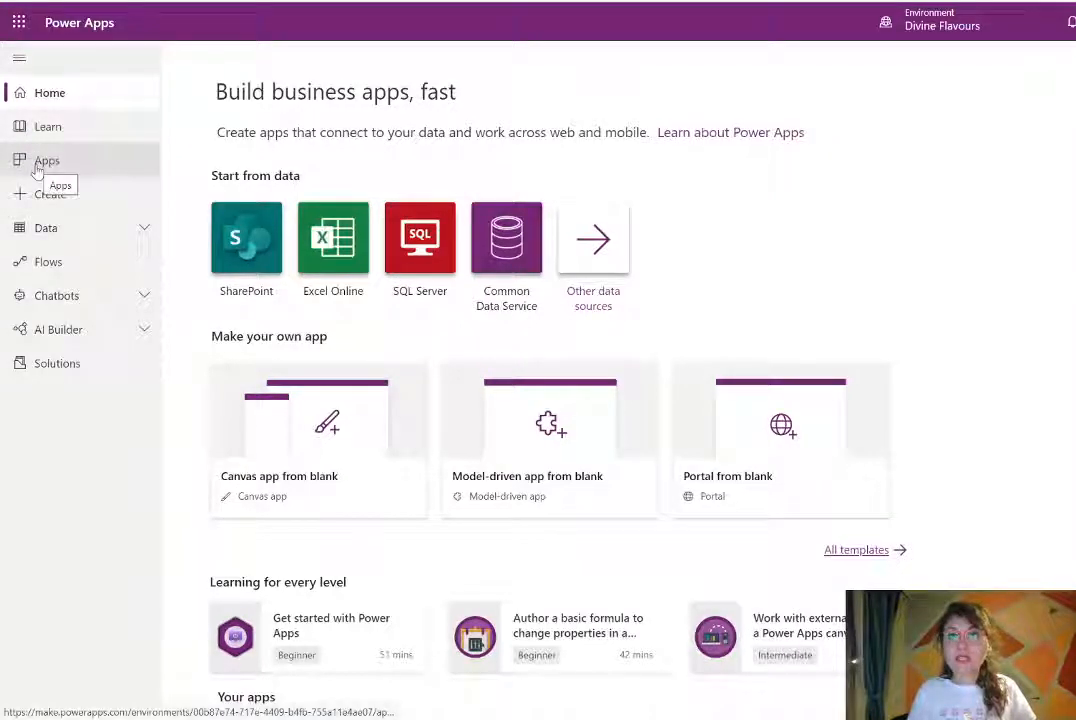
{"action": "left_click", "coordinate": [47, 232]}
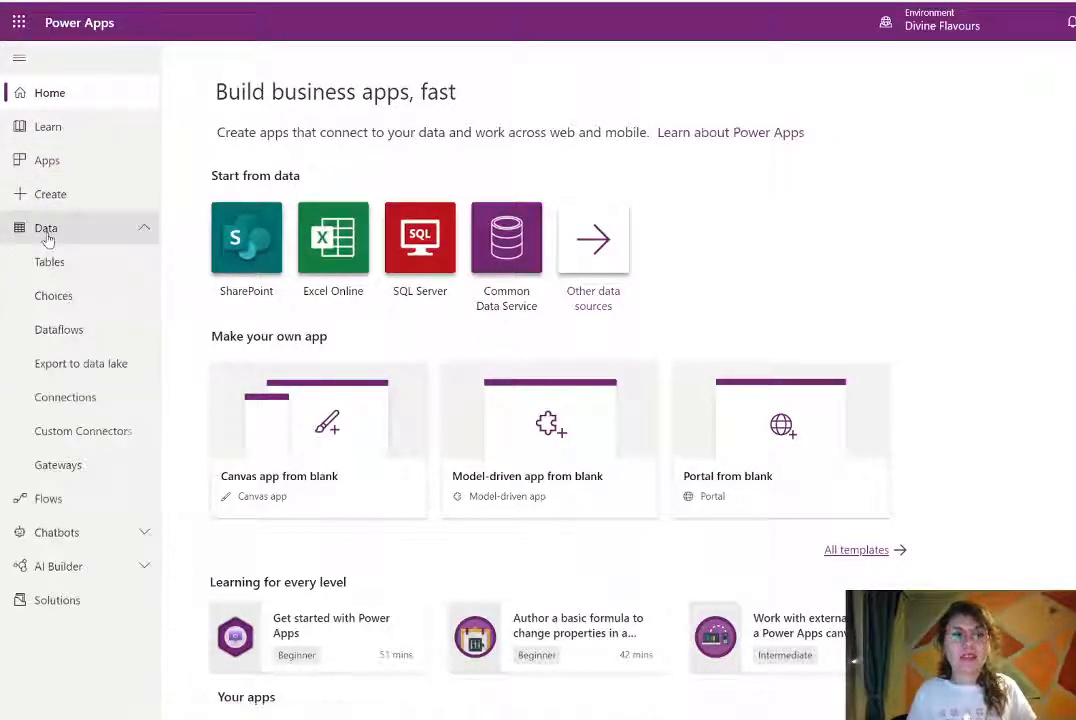
{"action": "left_click", "coordinate": [52, 265]}
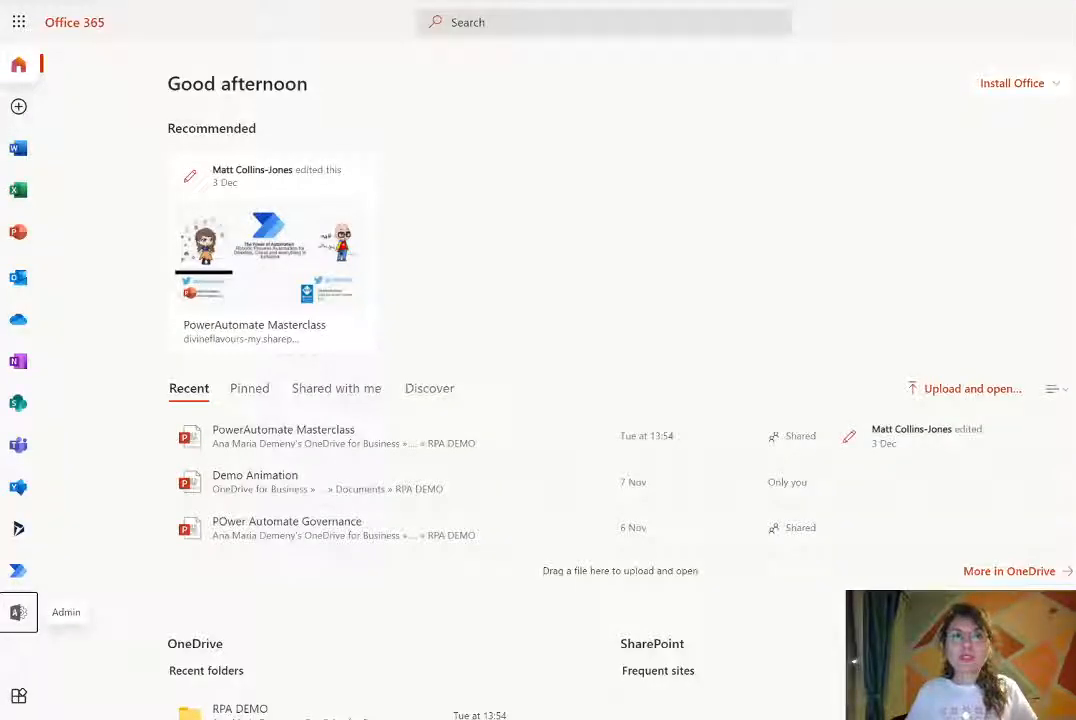
- Browse the Microsoft 365 admin center's pages, then return to the Power Automate flows tab
{"action": "left_click", "coordinate": [18, 612]}
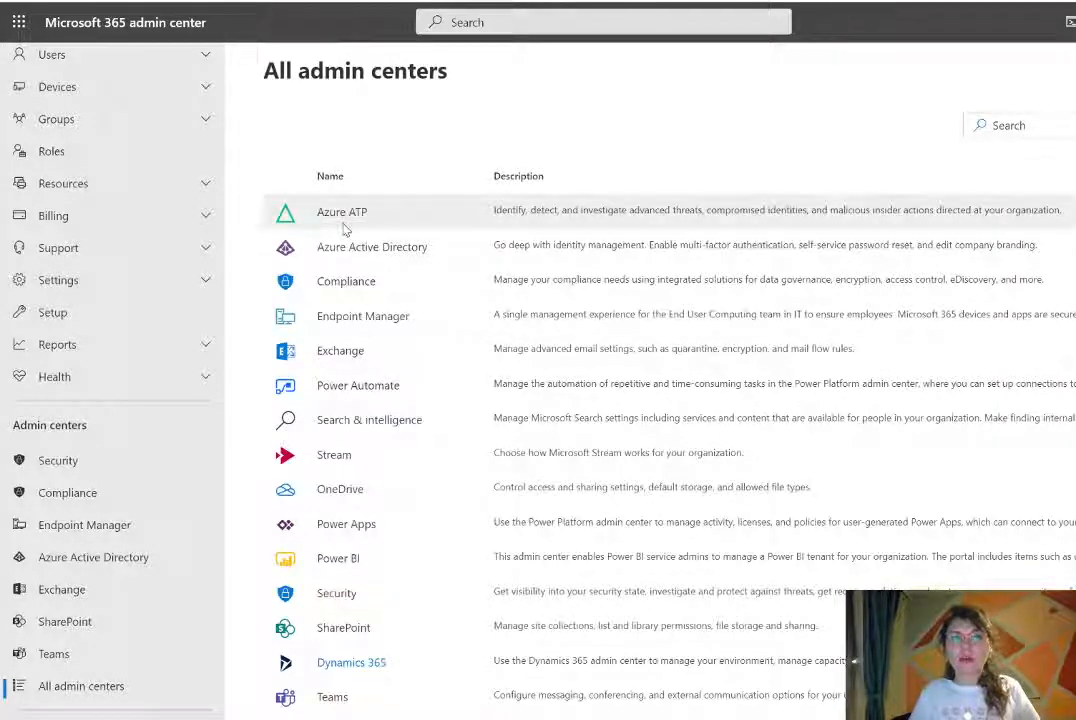
{"action": "scroll", "coordinate": [379, 346], "scroll_direction": "down", "scroll_amount": 1}
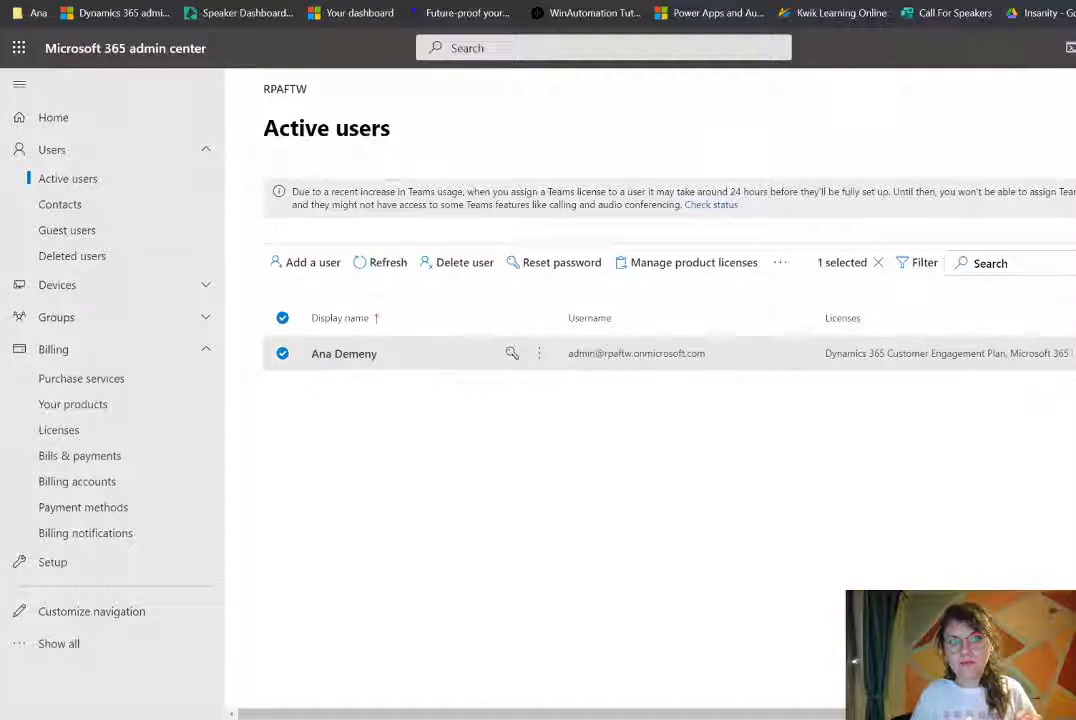
{"action": "left_click", "coordinate": [572, 12]}
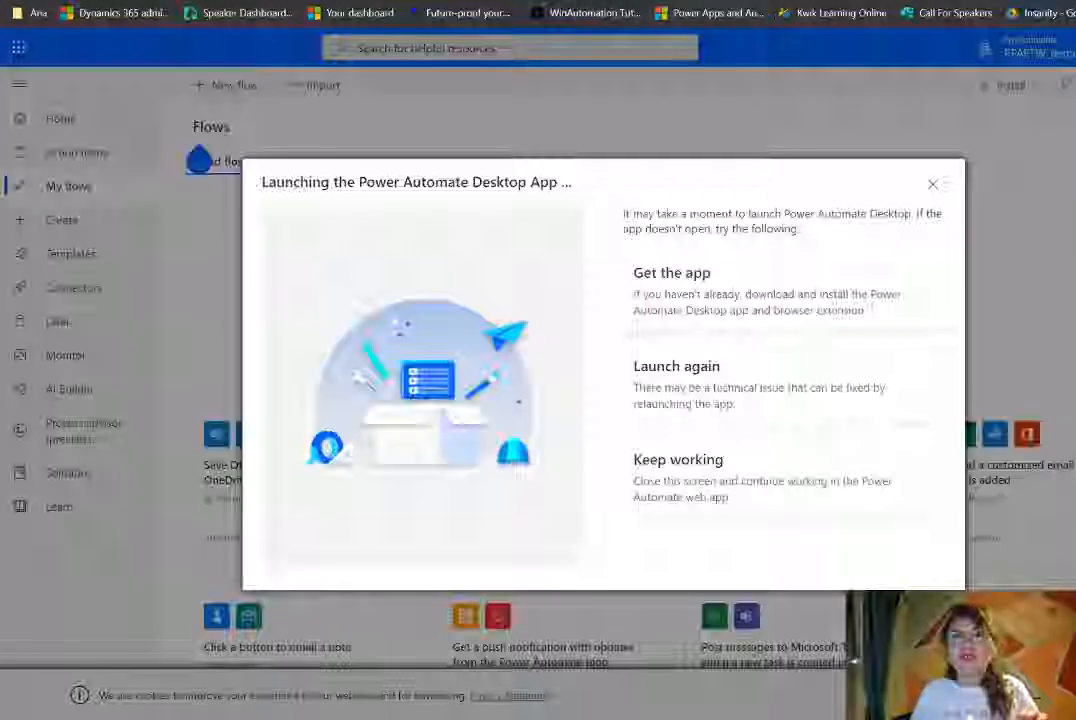
- Dismiss the launch message, search 'office 365' in a new incognito window and open its login result
{"action": "left_click", "coordinate": [932, 186]}
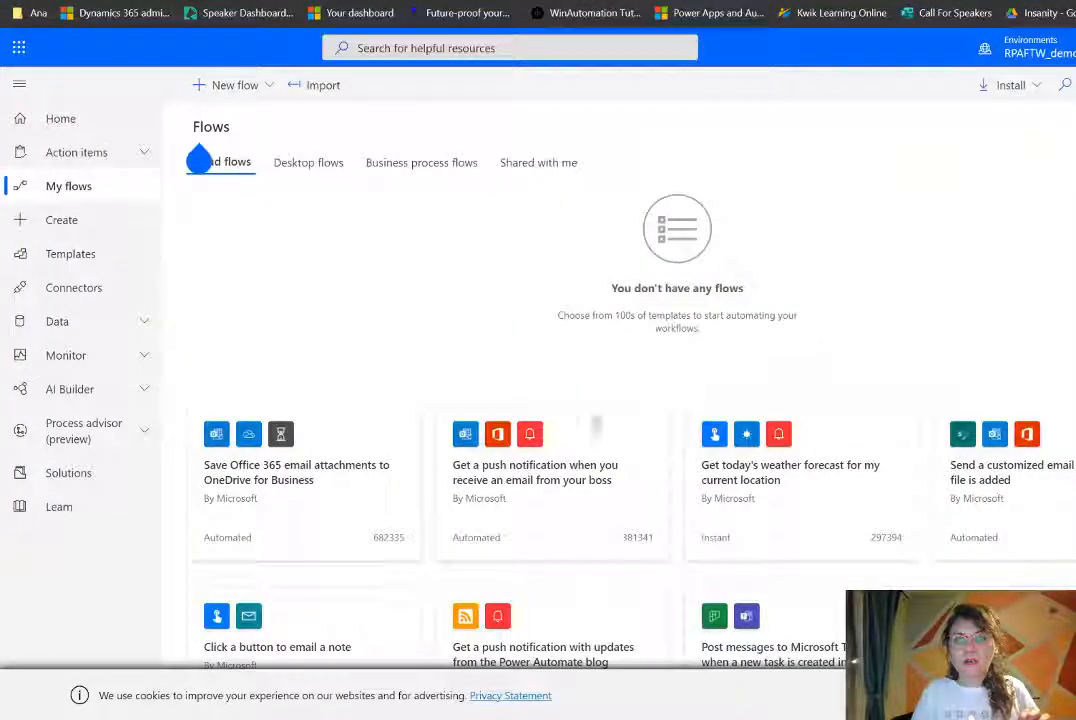
{"action": "key", "text": "ctrl+shift+n"}
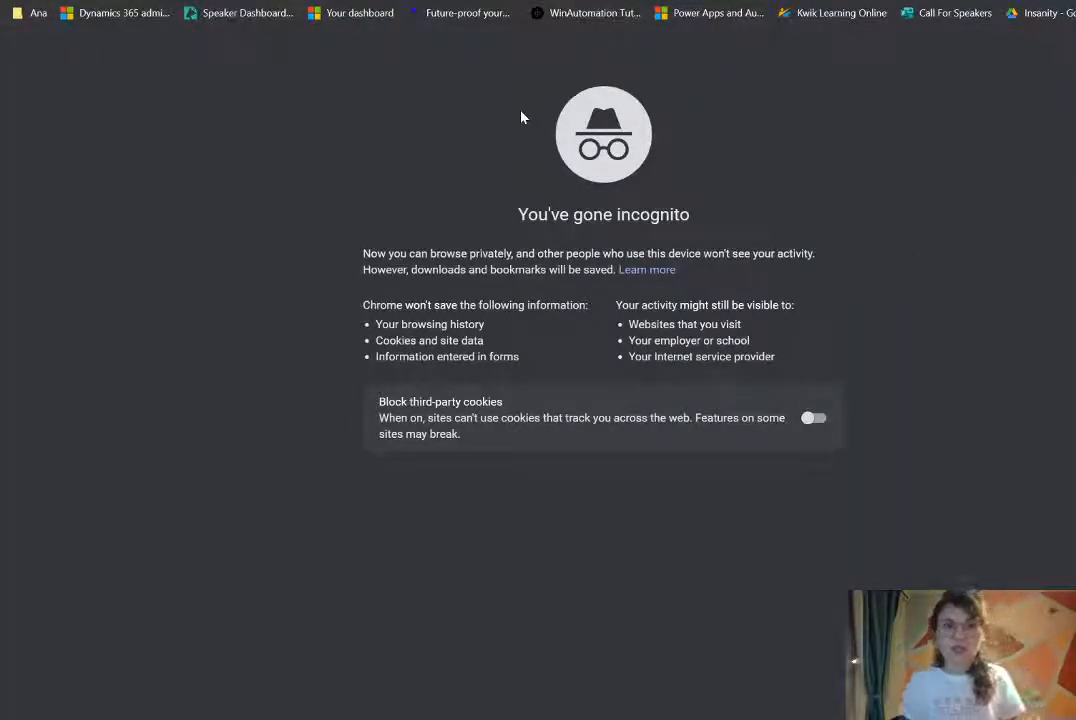
{"action": "type", "text": "of"}
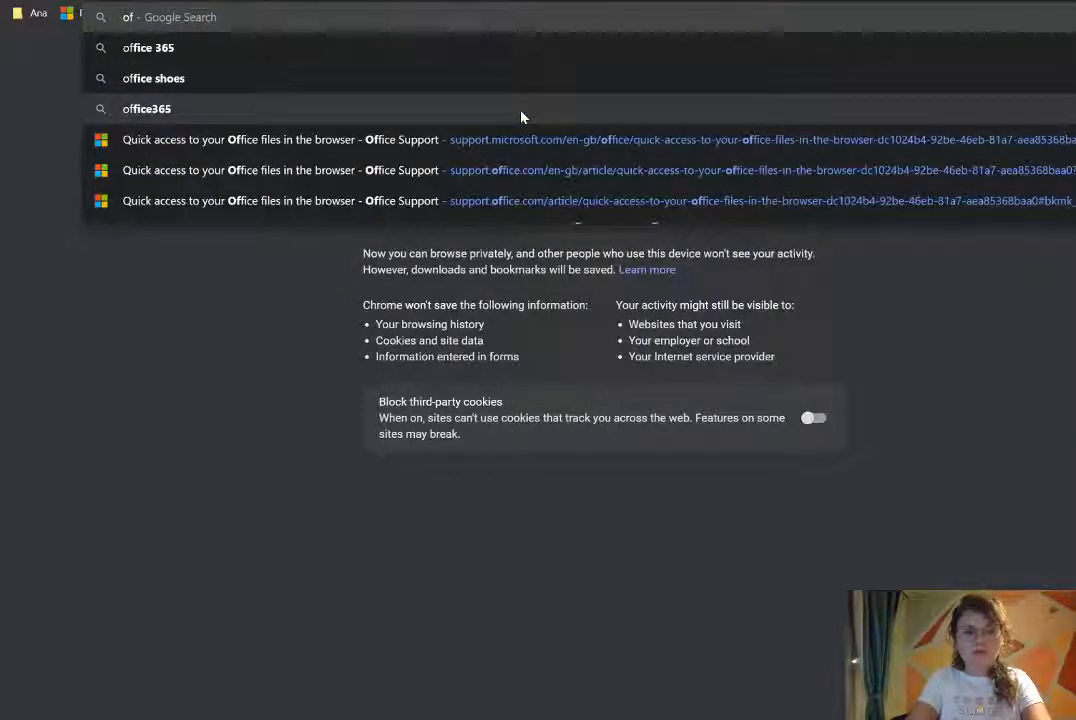
{"action": "type", "text": "fice"}
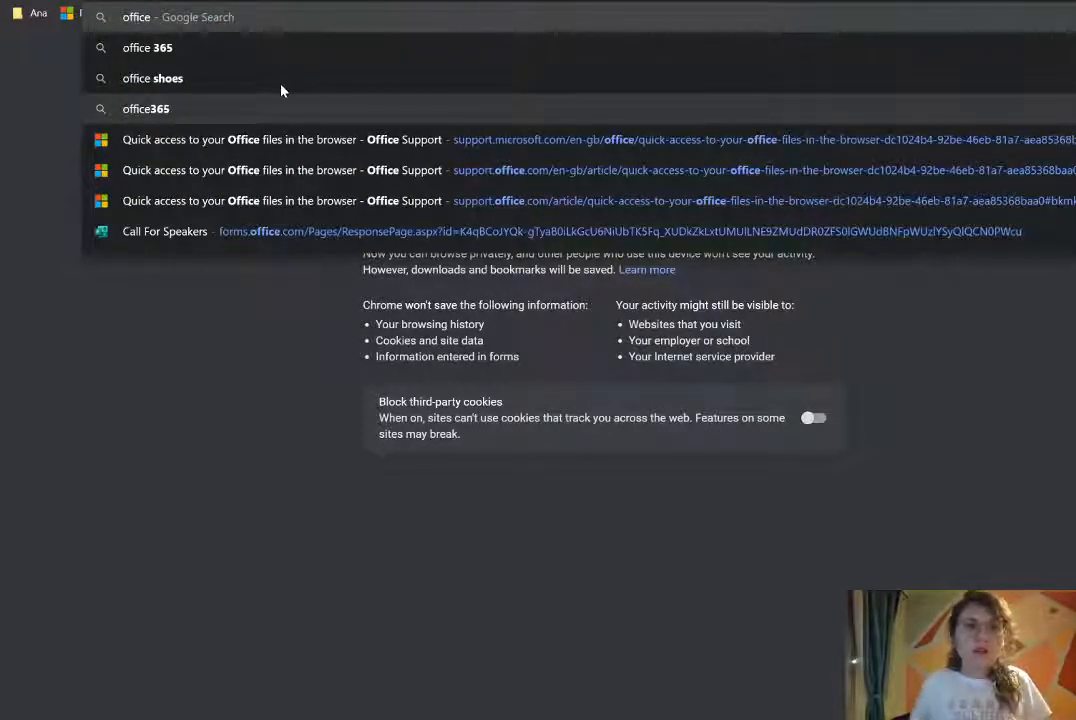
{"action": "left_click", "coordinate": [163, 47]}
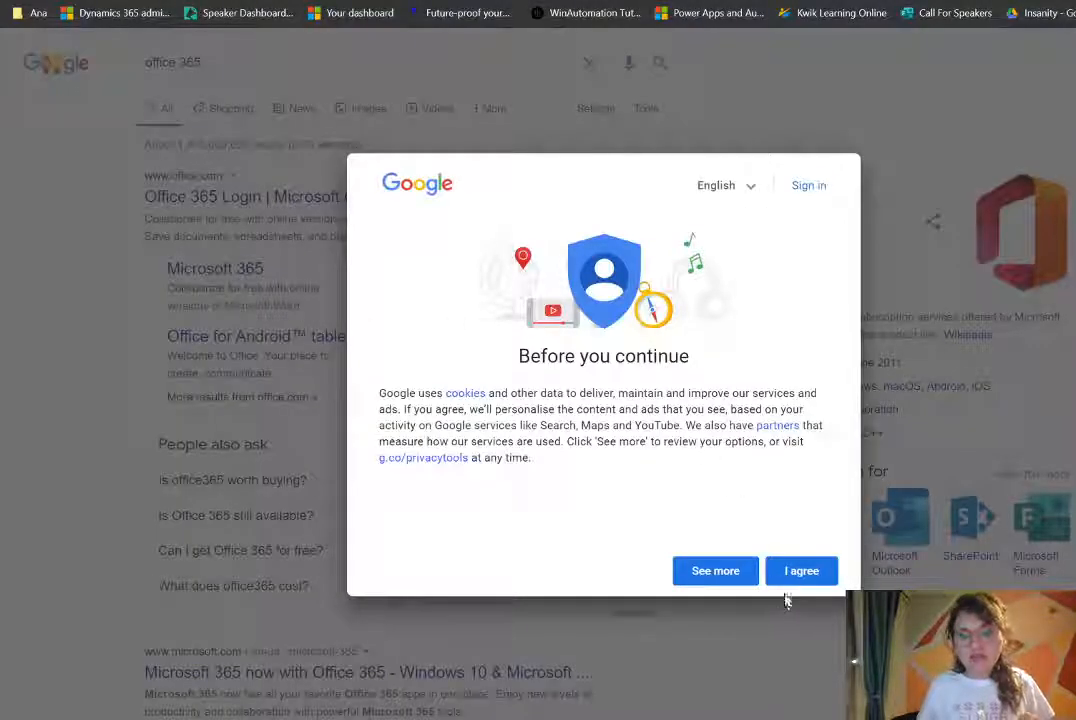
{"action": "left_click", "coordinate": [800, 571]}
{"action": "left_click", "coordinate": [187, 203]}
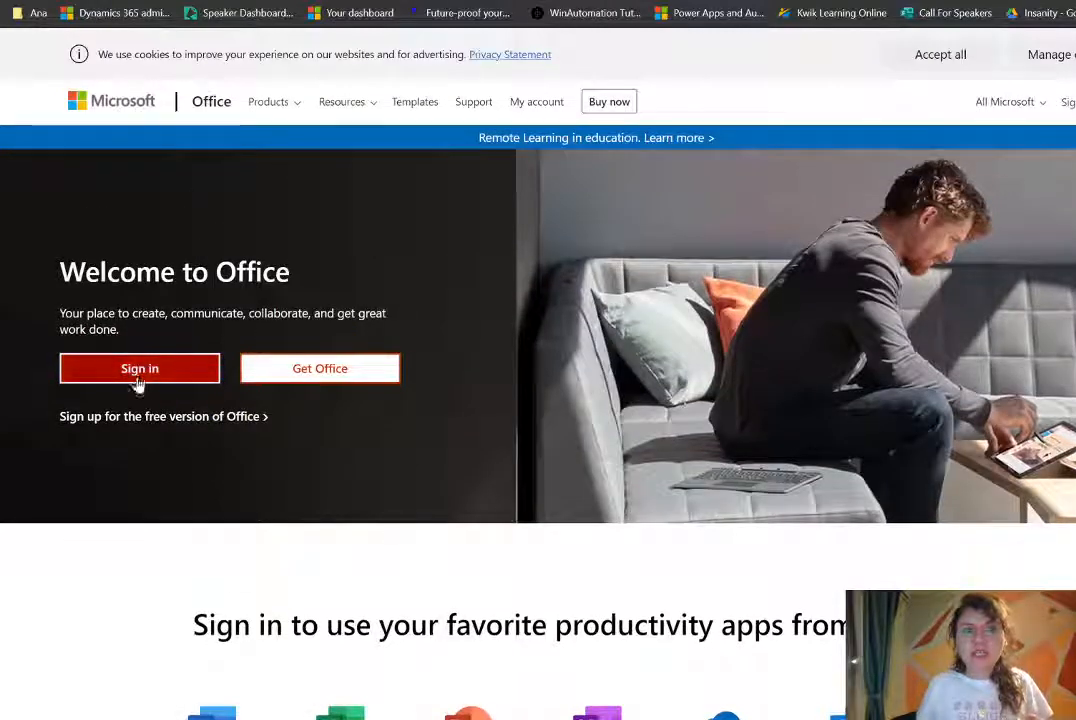
- Sign in to Office 365, dismiss the welcome tour, and select the account e-mail in Notepad
{"action": "left_click", "coordinate": [138, 376]}
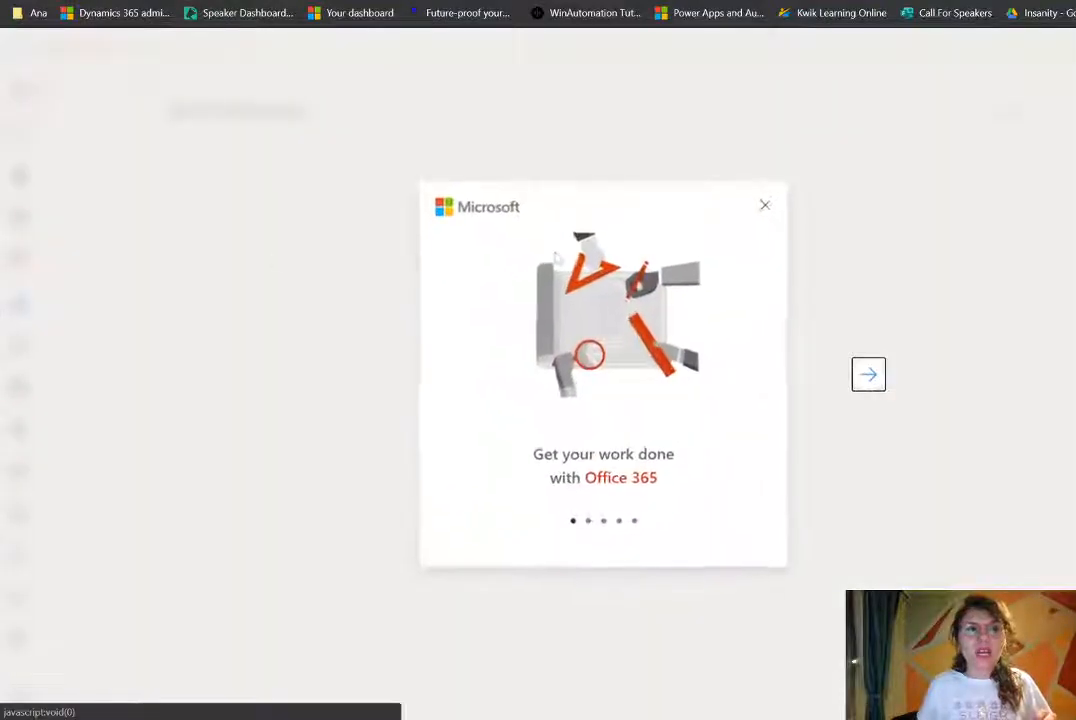
{"action": "left_click", "coordinate": [763, 206]}
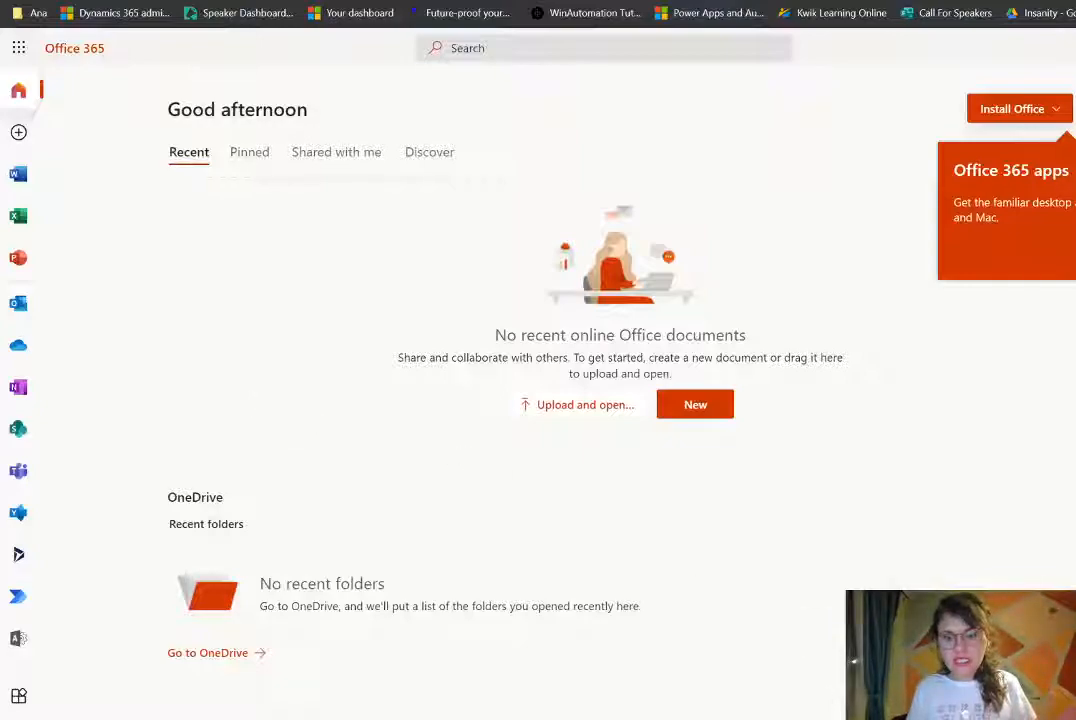
{"action": "key", "text": "alt+Tab"}
{"action": "key", "text": "shift+Left"}
{"action": "key", "text": "shift+Left"}
{"action": "key", "text": "shift+Left"}
{"action": "key", "text": "shift+Left"}
{"action": "key", "text": "shift+Left"}
{"action": "key", "text": "shift+Left"}
{"action": "key", "text": "shift+Left"}
{"action": "key", "text": "shift+Left"}
{"action": "key", "text": "shift+Left"}
{"action": "key", "text": "shift+Left"}
{"action": "key", "text": "shift+Left"}
{"action": "key", "text": "shift+Left"}
{"action": "key", "text": "shift+Left"}
{"action": "key", "text": "shift+Left"}
{"action": "key", "text": "shift+Left"}
{"action": "key", "text": "shift+Left"}
{"action": "key", "text": "shift+Left"}
{"action": "key", "text": "shift+Left"}
{"action": "key", "text": "shift+Left"}
{"action": "key", "text": "shift+Left"}
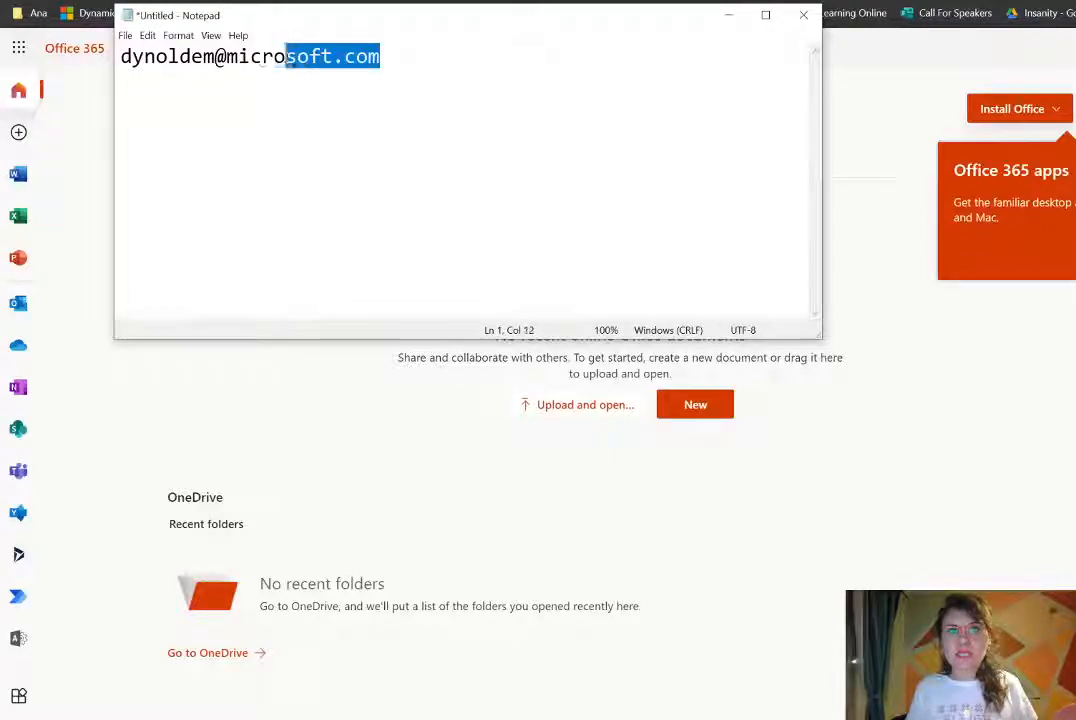